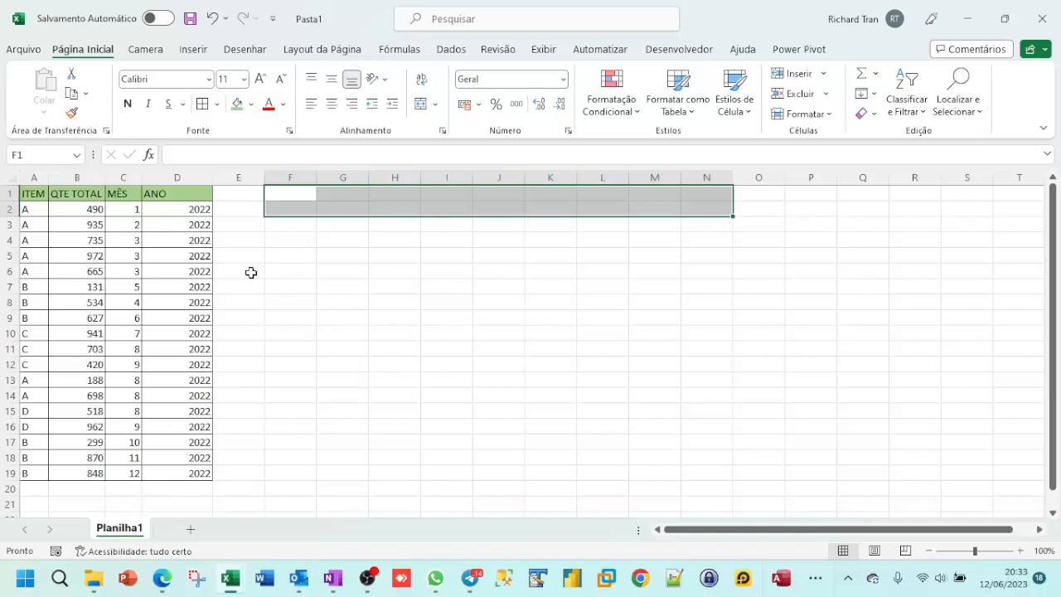
# Widen column A slightly so the ITEM header has more room.
pyautogui.moveTo(26, 192); pyautogui.dragTo(143, 219)
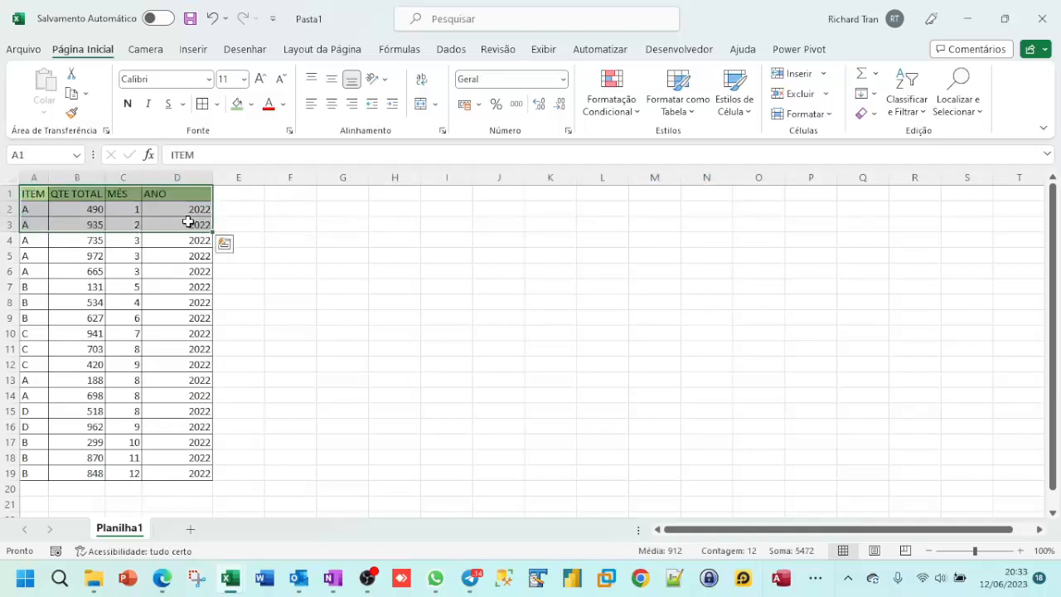
pyautogui.click(41, 194)
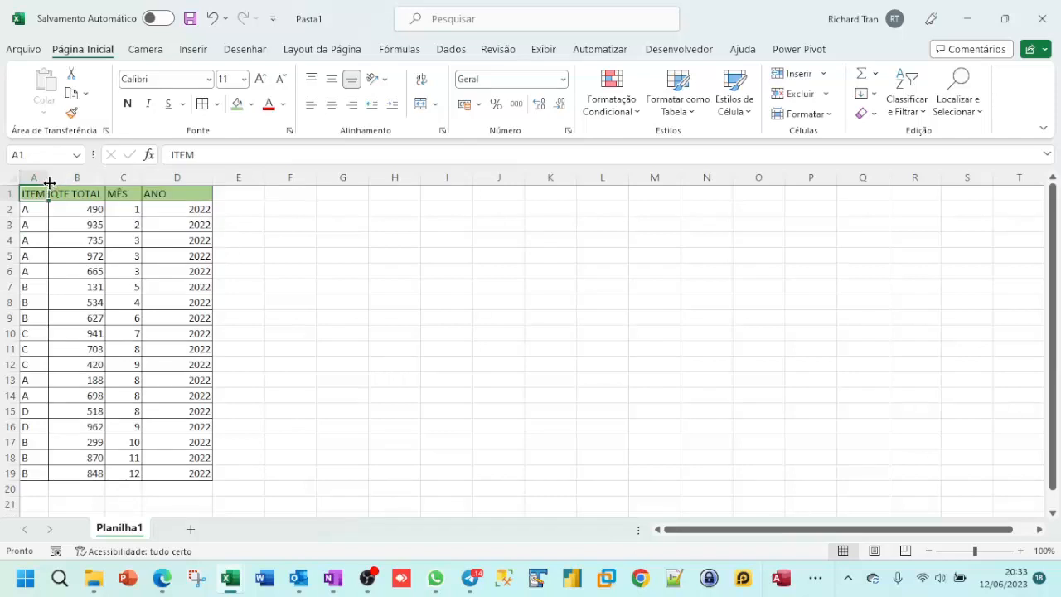
pyautogui.moveTo(47, 177); pyautogui.dragTo(60, 184)
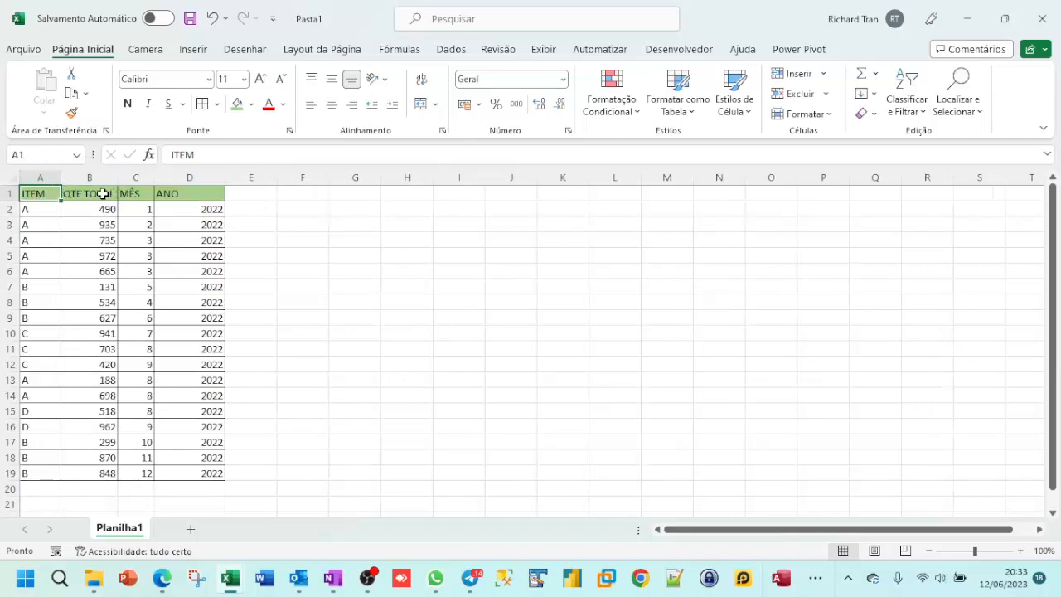
# Examine the ITEM, QTE TOTAL, MÊS and ANO headers and how the item letters are ordered in column A.
pyautogui.click(104, 194)
pyautogui.click(132, 192)
pyautogui.click(182, 196)
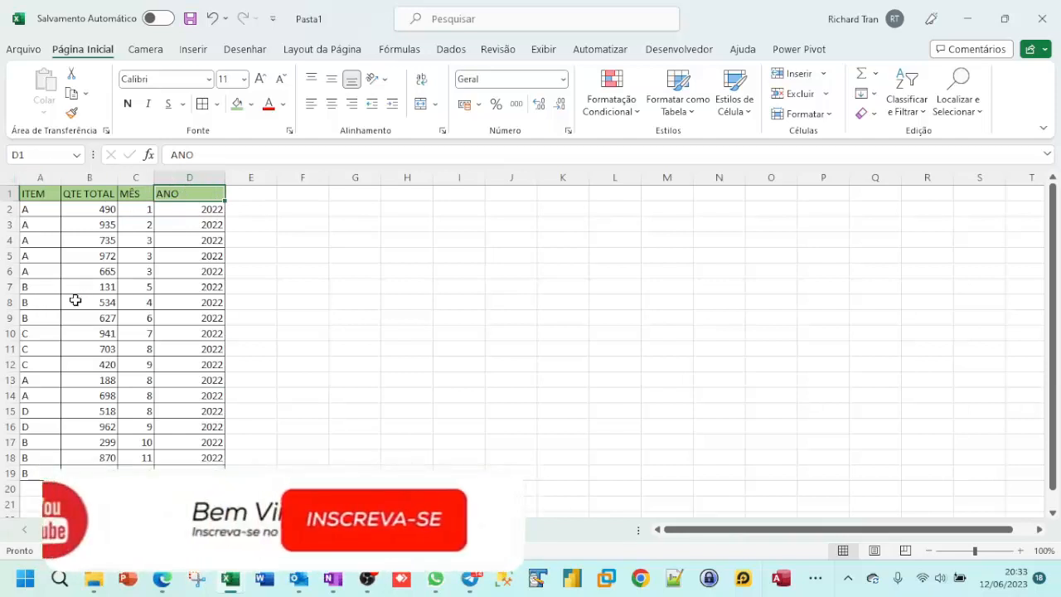
pyautogui.click(47, 208)
pyautogui.moveTo(49, 221); pyautogui.dragTo(45, 283)
pyautogui.moveTo(41, 379); pyautogui.dragTo(40, 395)
pyautogui.moveTo(41, 442); pyautogui.dragTo(41, 457)
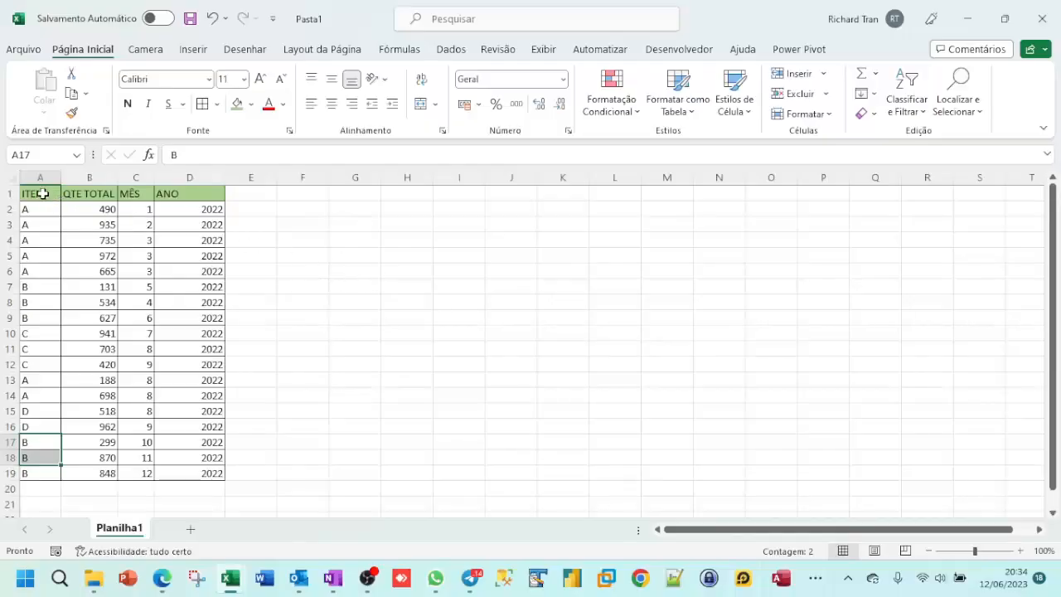
pyautogui.moveTo(42, 194); pyautogui.dragTo(204, 195)
pyautogui.click(80, 195)
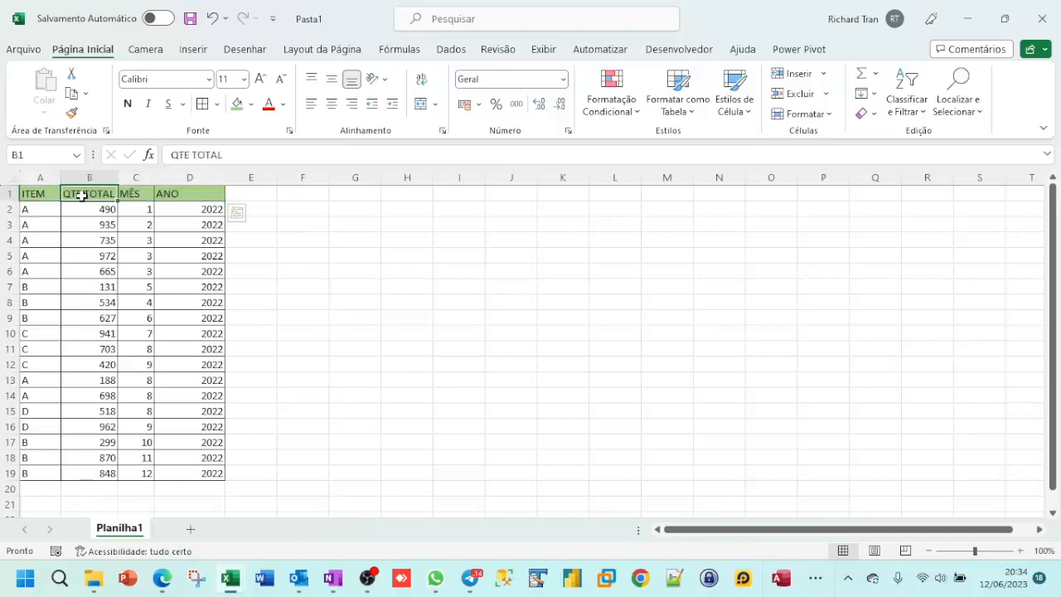
pyautogui.click(132, 197)
pyautogui.click(190, 193)
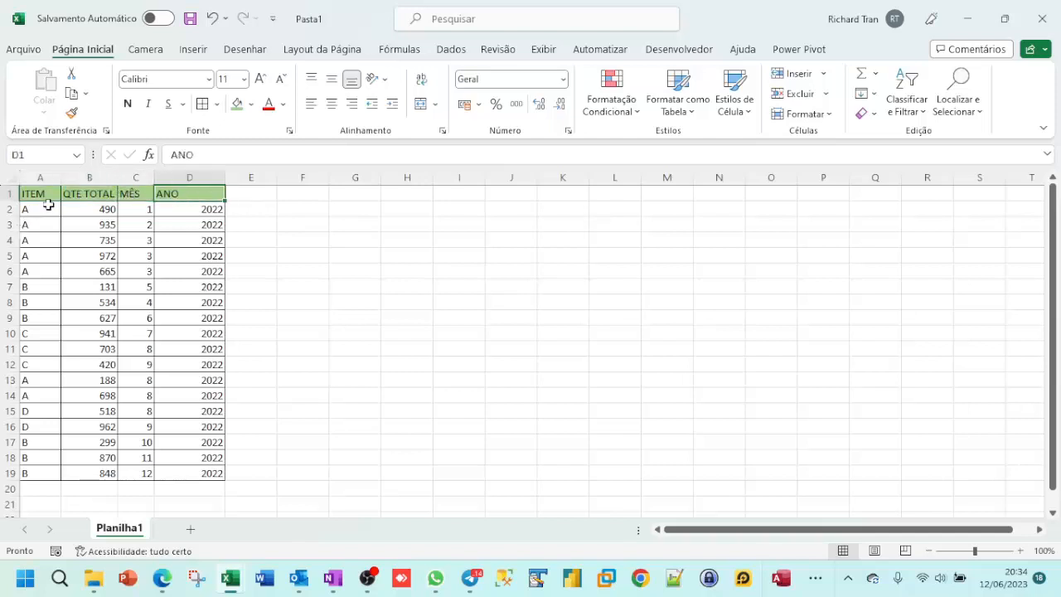
pyautogui.click(25, 304)
pyautogui.moveTo(25, 303); pyautogui.dragTo(38, 473)
pyautogui.moveTo(45, 207); pyautogui.dragTo(37, 471)
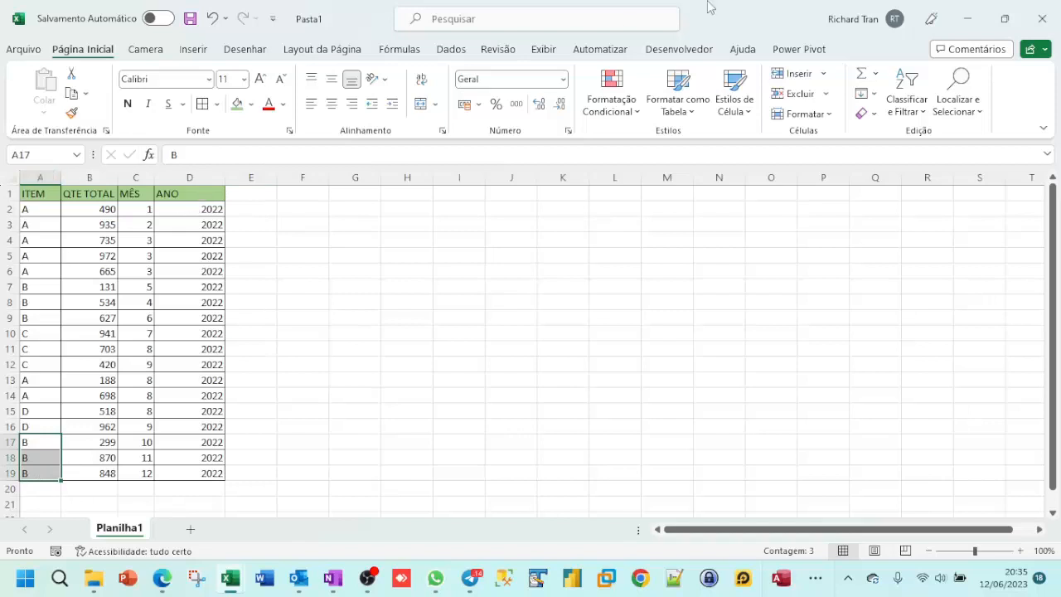
# Copy the header row A1:D1 and paste it starting at cell F1.
pyautogui.click(38, 192)
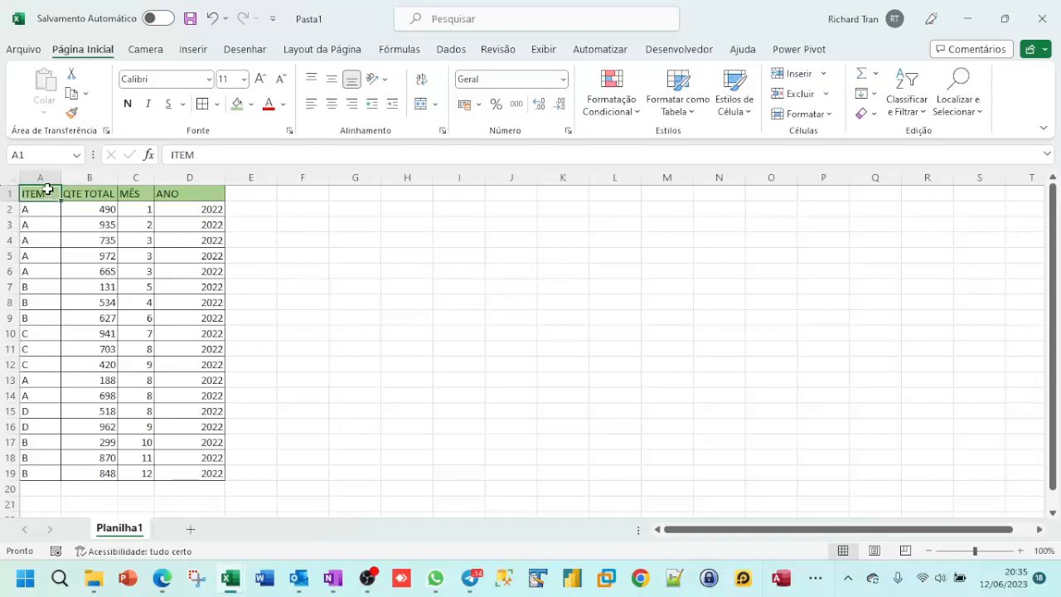
pyautogui.moveTo(50, 191); pyautogui.dragTo(190, 196)
pyautogui.hotkey('ctrl', 'c')
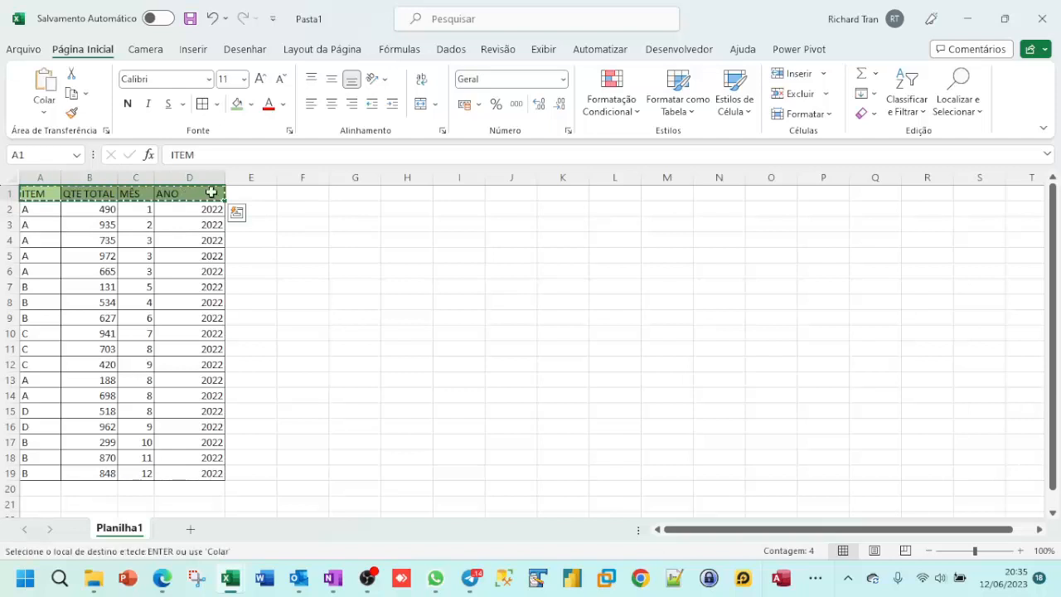
pyautogui.click(313, 191)
pyautogui.hotkey('ctrl', 'v')
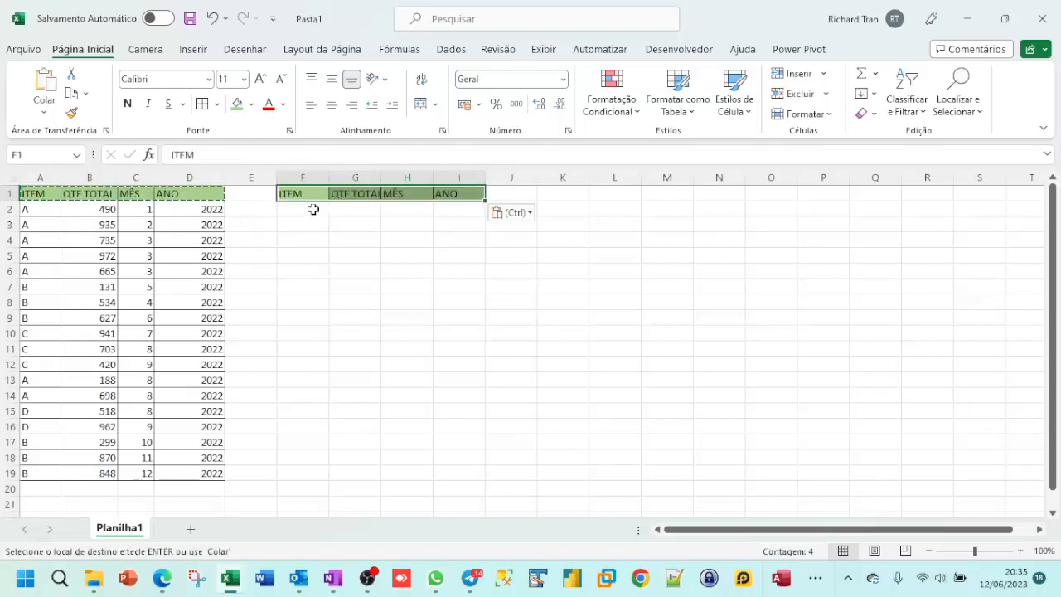
# Enter =CLASSIFICAR(A2:D19;1;1) in cell F2 to sort the data by item in ascending order.
pyautogui.moveTo(310, 208); pyautogui.dragTo(356, 212)
pyautogui.press('Left')
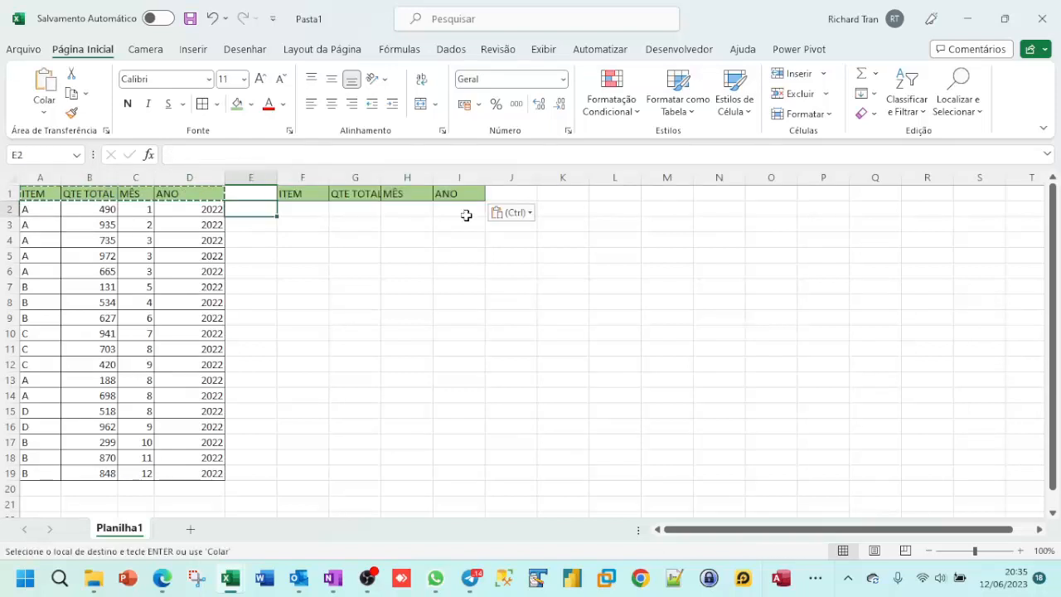
pyautogui.press('Right')
pyautogui.write('=')
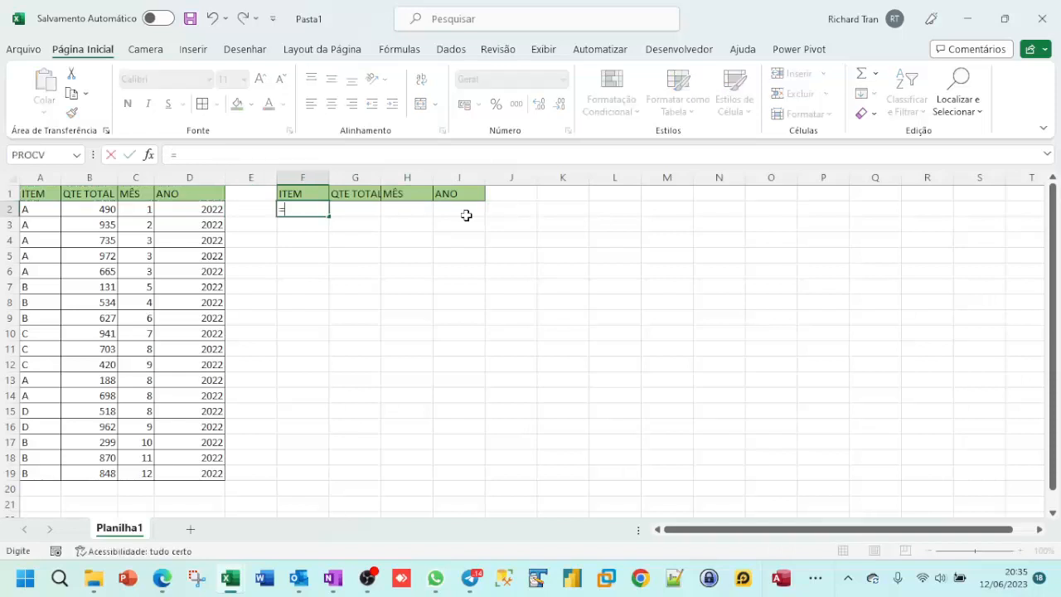
pyautogui.write('CL')
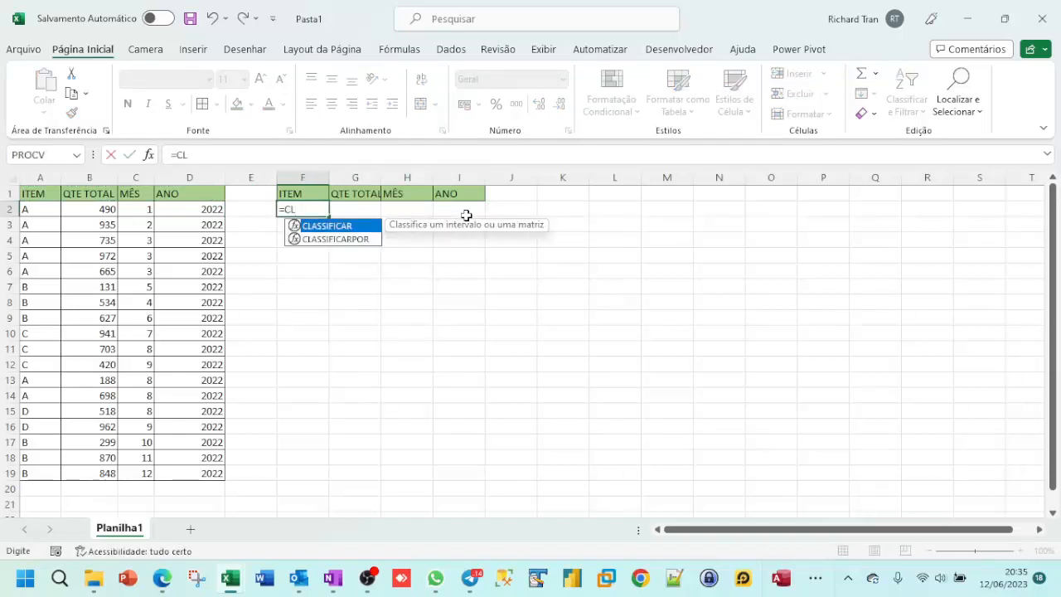
pyautogui.doubleClick(364, 228)
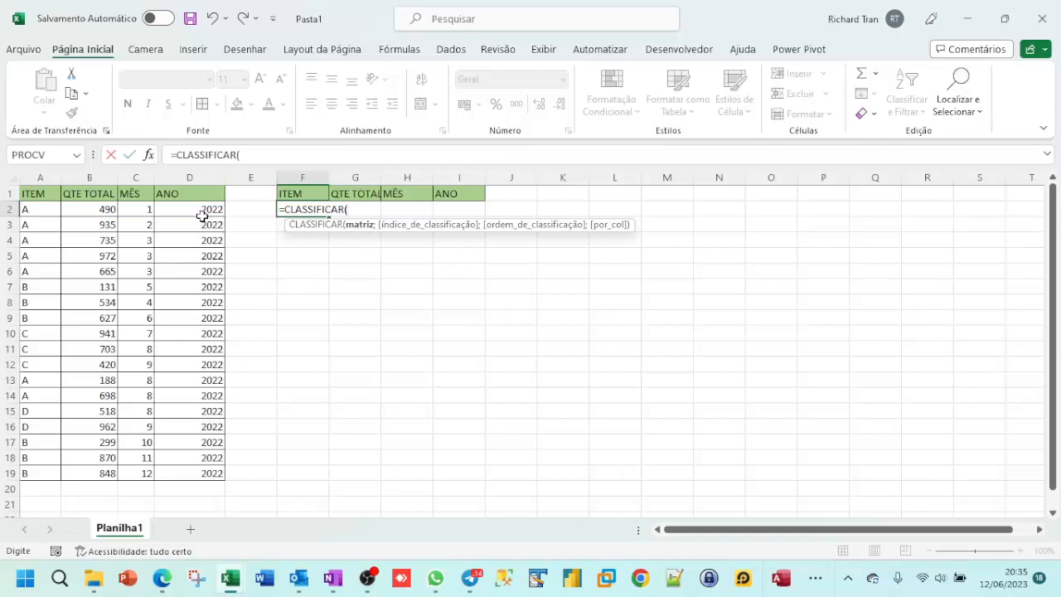
pyautogui.moveTo(202, 212); pyautogui.dragTo(14, 470)
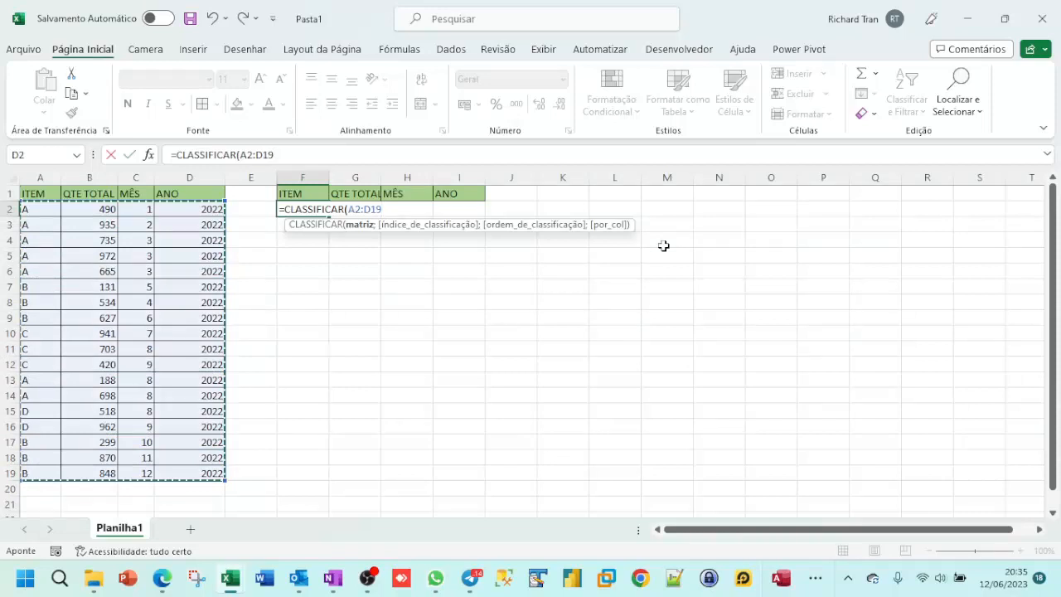
pyautogui.write(';')
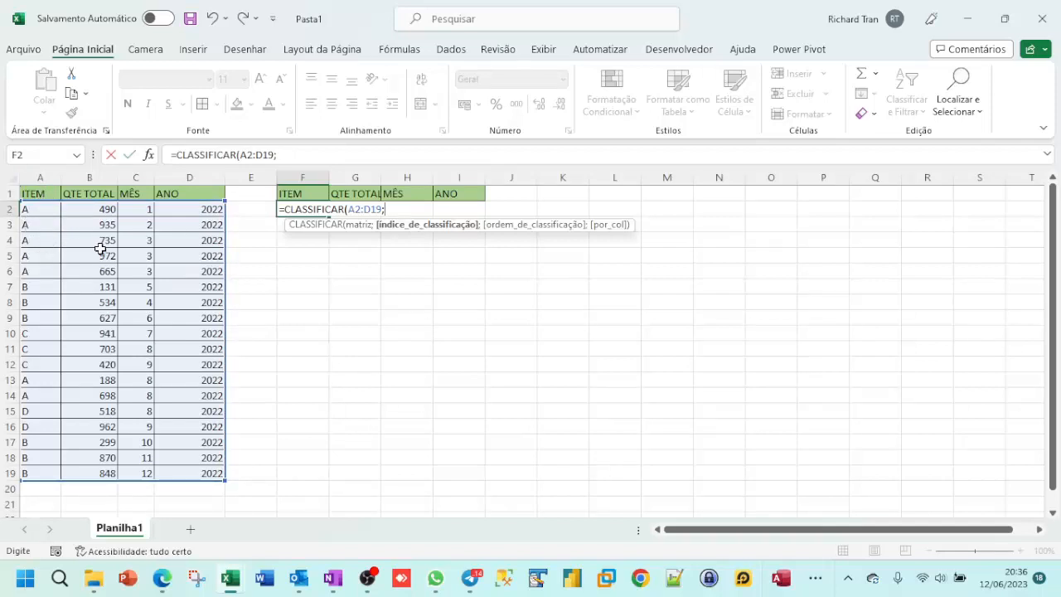
pyautogui.write('1;1')
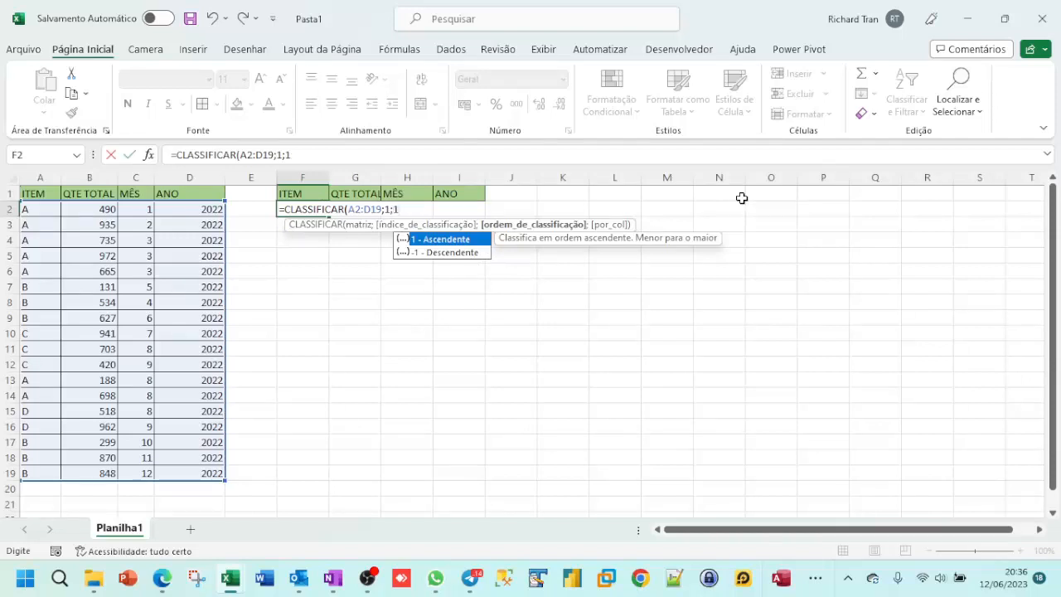
pyautogui.write(')')
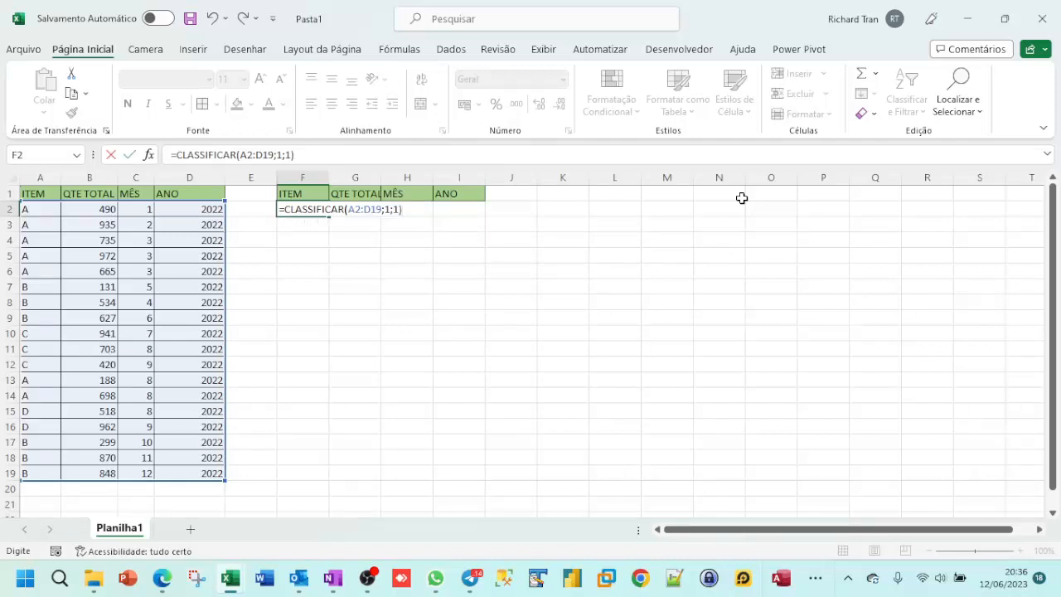
pyautogui.press('Return')
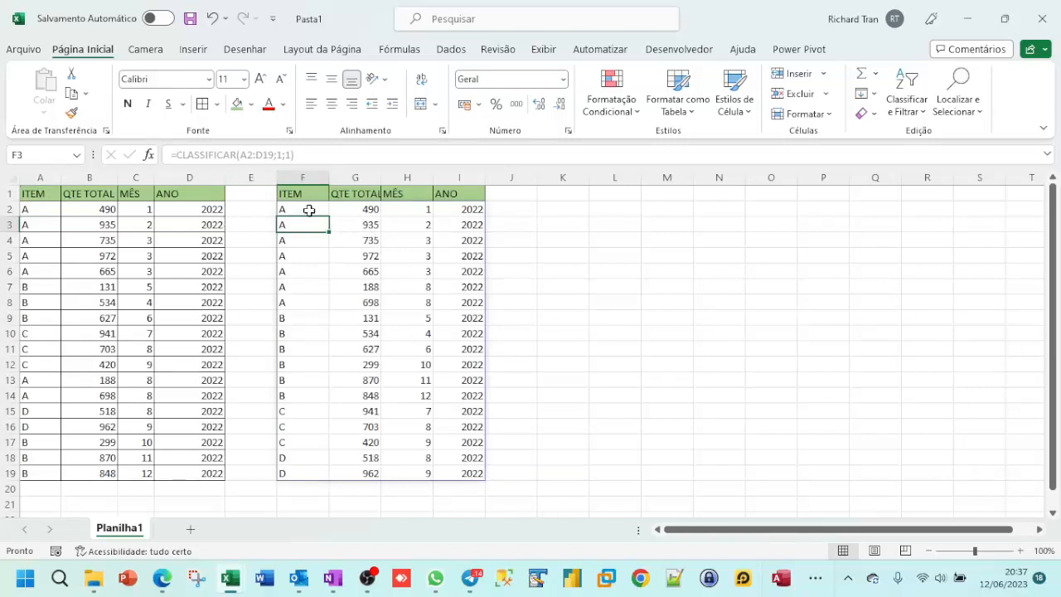
pyautogui.click(306, 209)
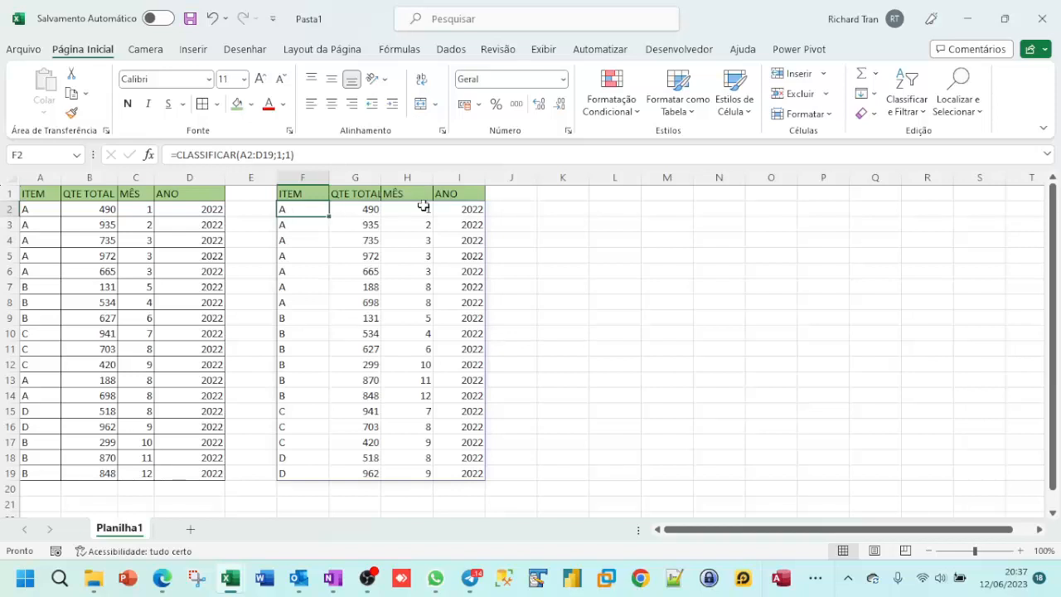
# Copy the header row F1:I1 and paste it starting at cell K1.
pyautogui.click(567, 196)
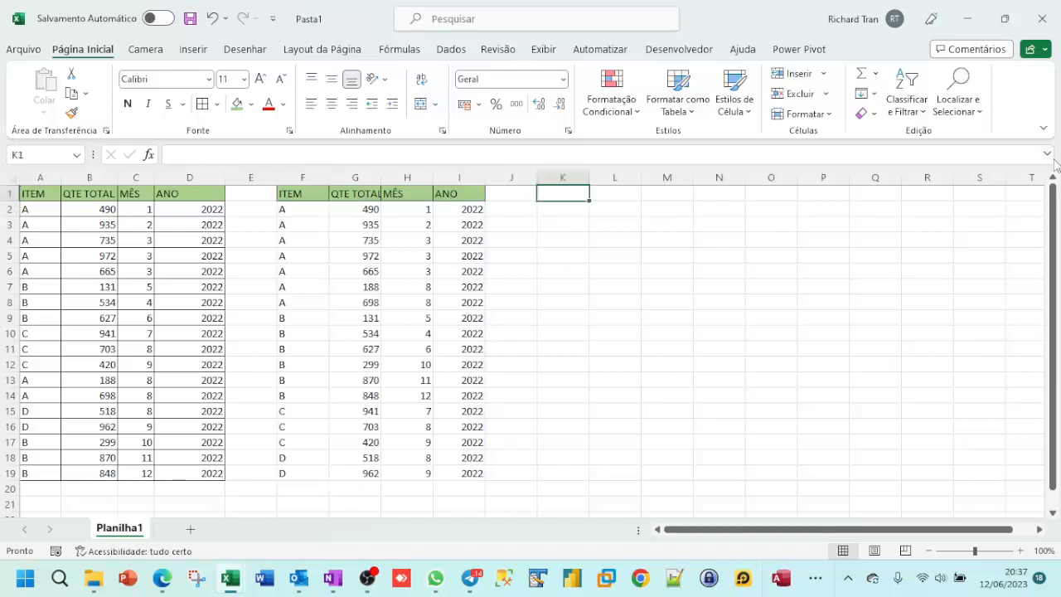
pyautogui.click(319, 189)
pyautogui.moveTo(320, 190); pyautogui.dragTo(452, 195)
pyautogui.hotkey('ctrl', 'c')
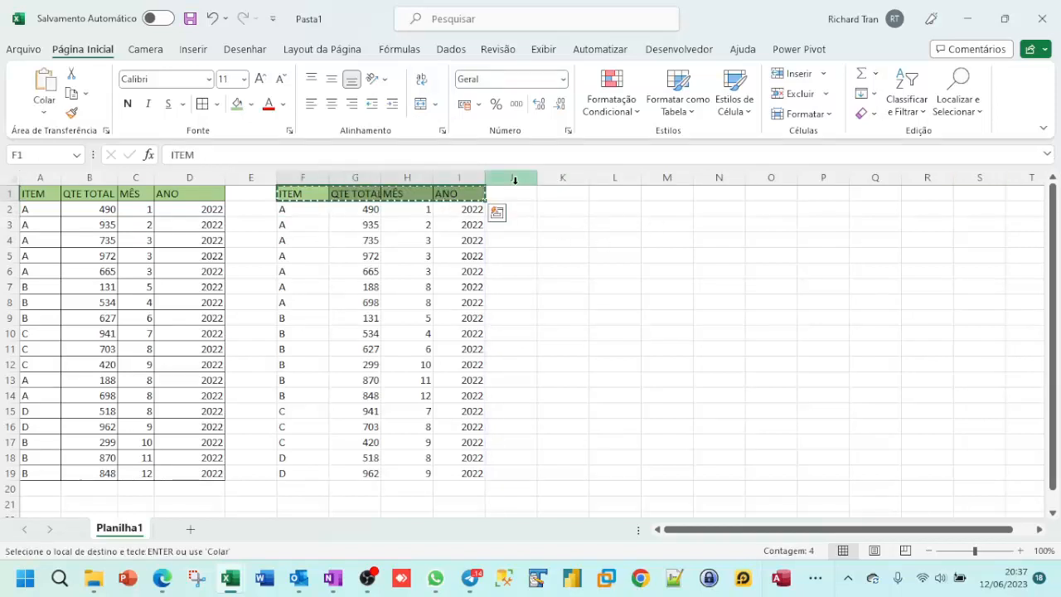
pyautogui.click(555, 188)
pyautogui.hotkey('ctrl', 'v')
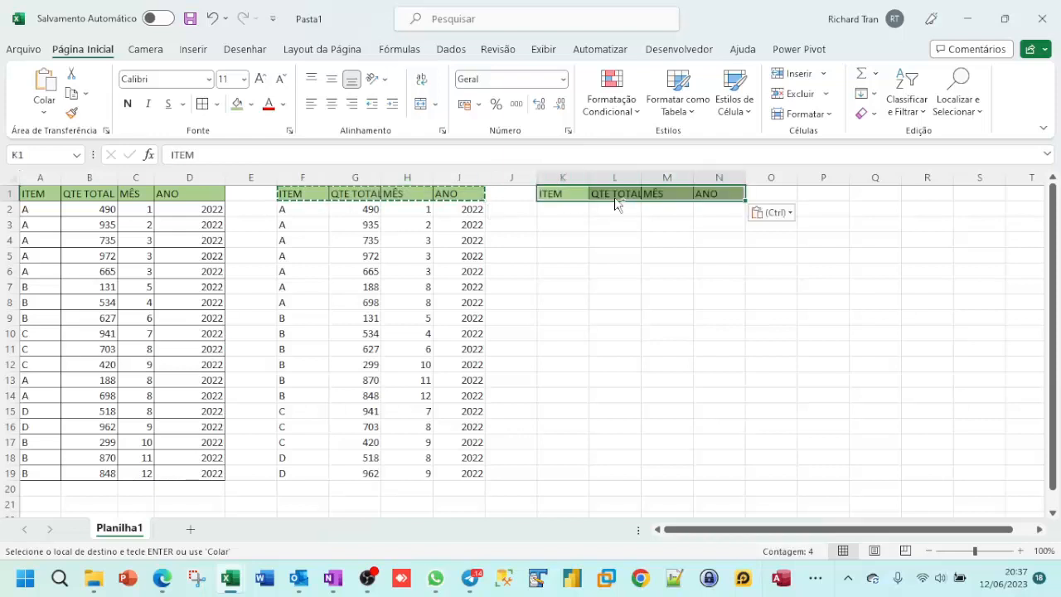
# Enter =CLASSIFICAR(F2#;2;-1) in cell K2 to sort the spilled table by total quantity in descending order, and review its source range.
pyautogui.click(563, 211)
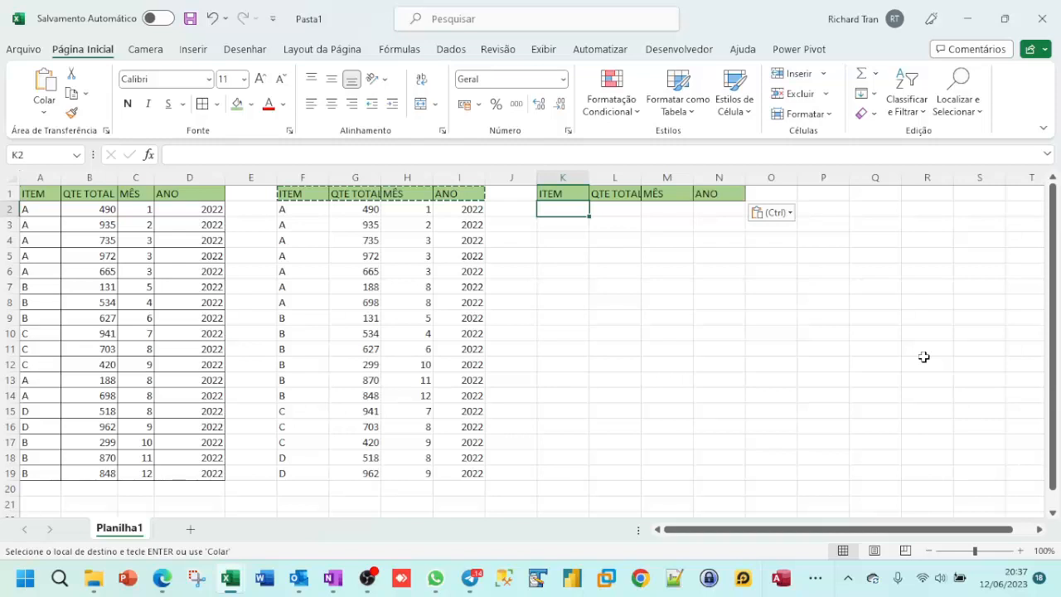
pyautogui.write('=CL')
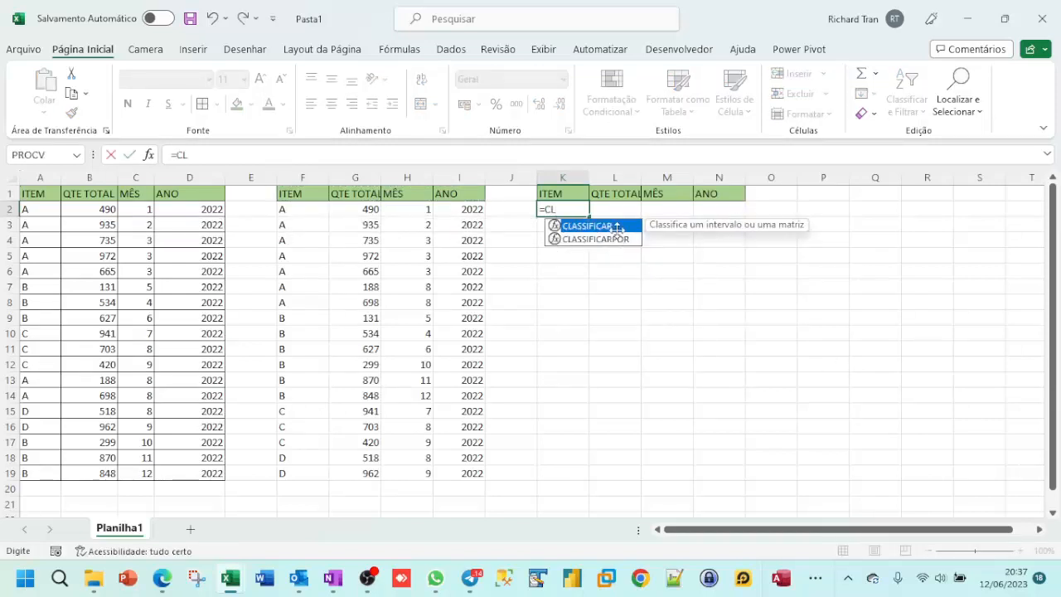
pyautogui.doubleClick(614, 226)
pyautogui.moveTo(480, 206); pyautogui.dragTo(310, 469)
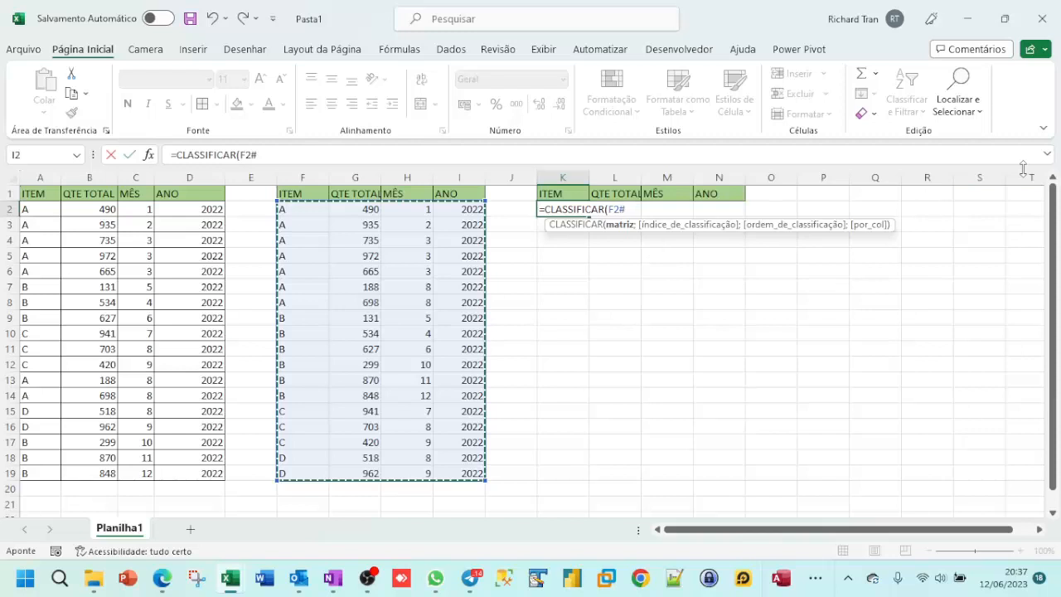
pyautogui.write(';')
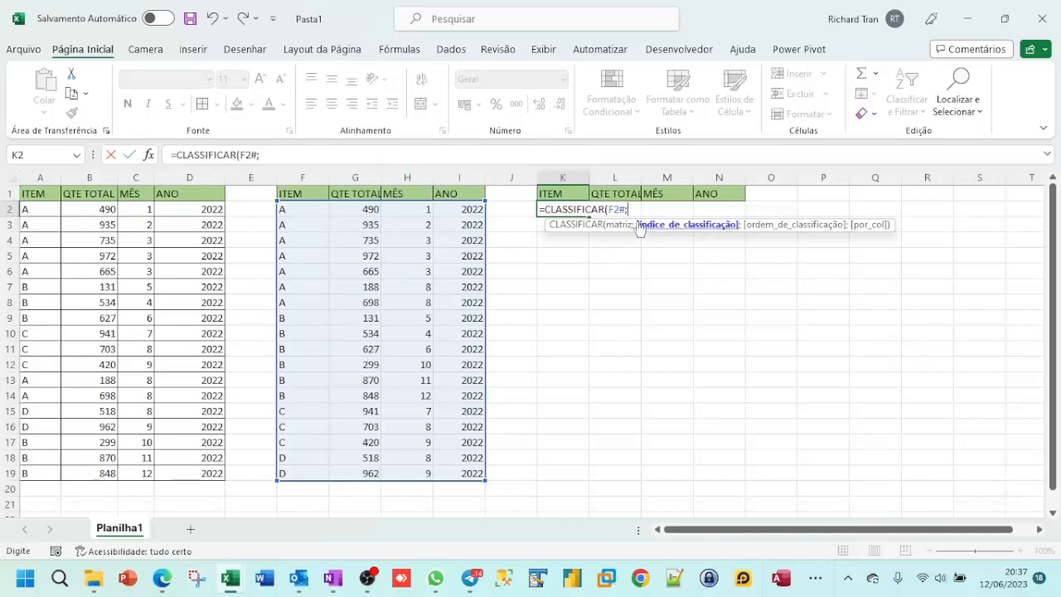
pyautogui.write('2')
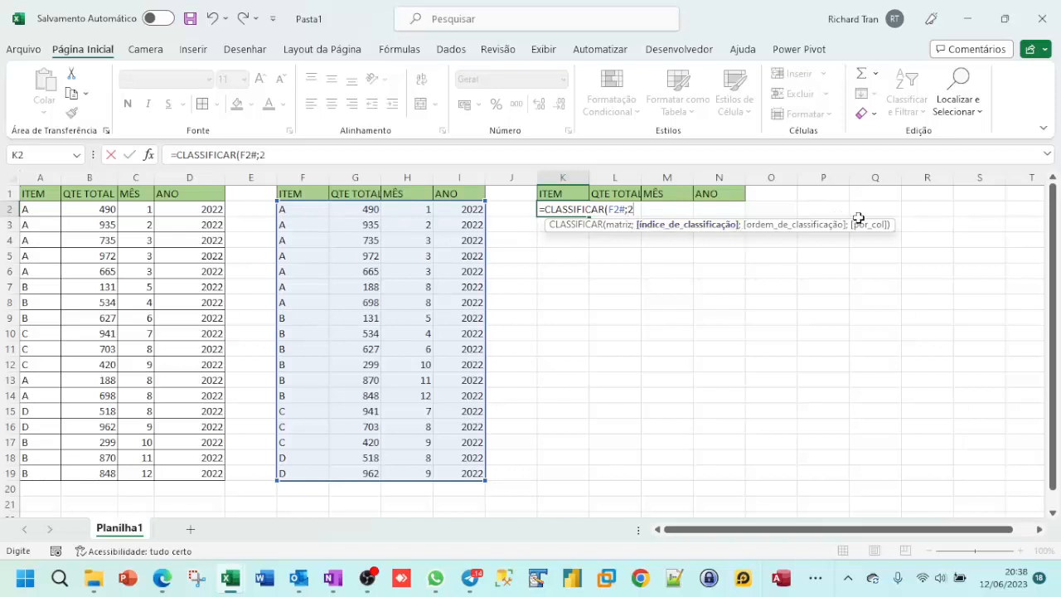
pyautogui.write(';')
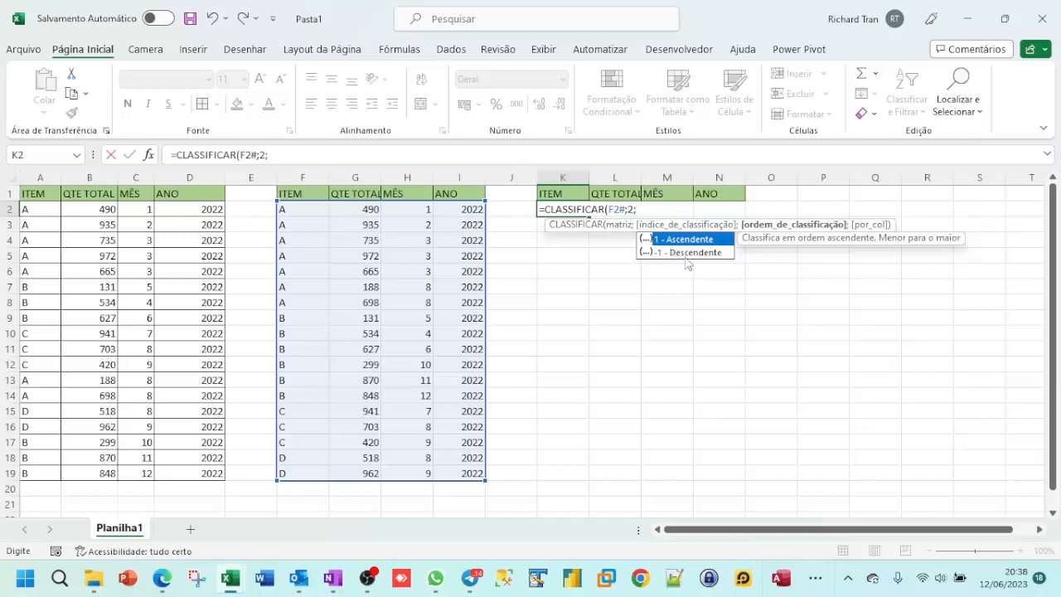
pyautogui.doubleClick(679, 252)
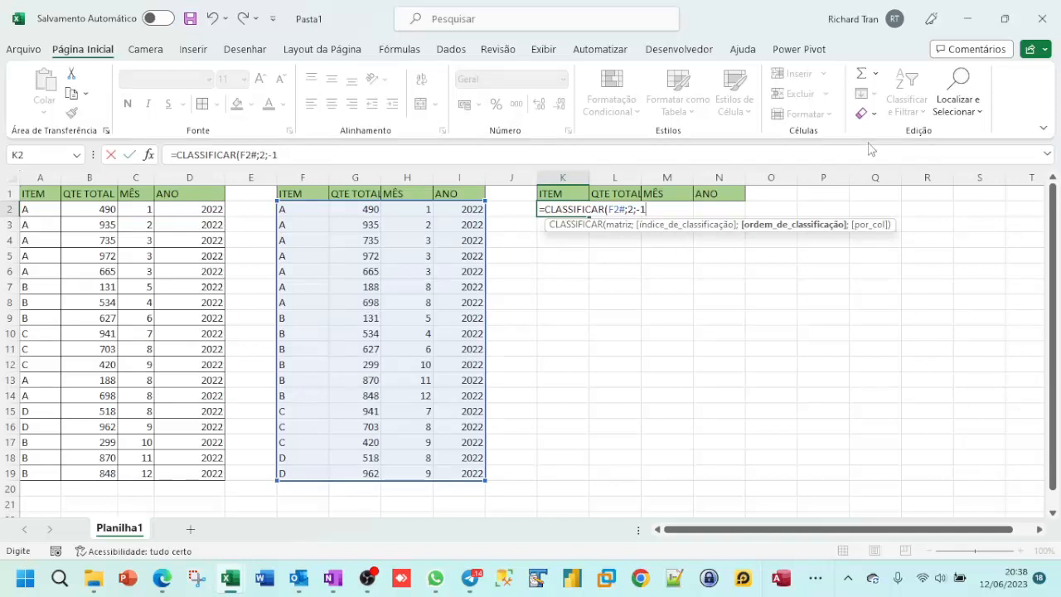
pyautogui.write(')')
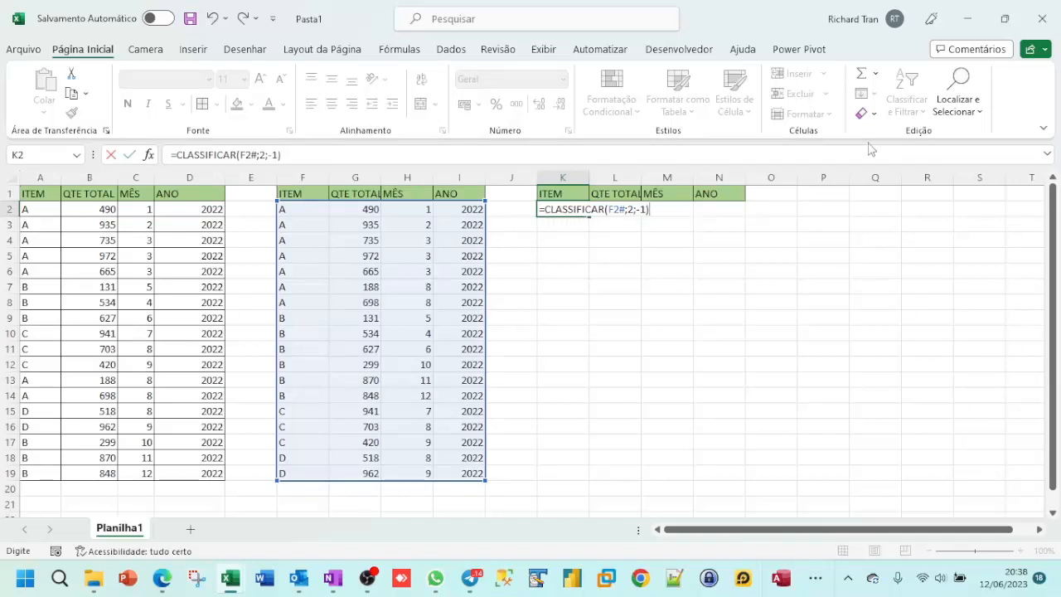
pyautogui.press('Return')
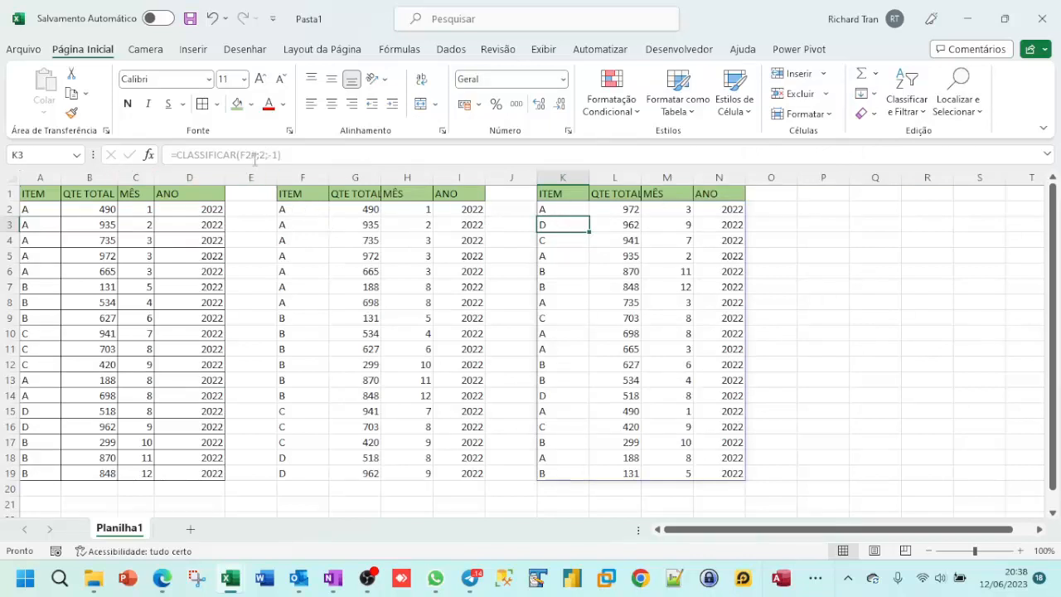
pyautogui.click(304, 208)
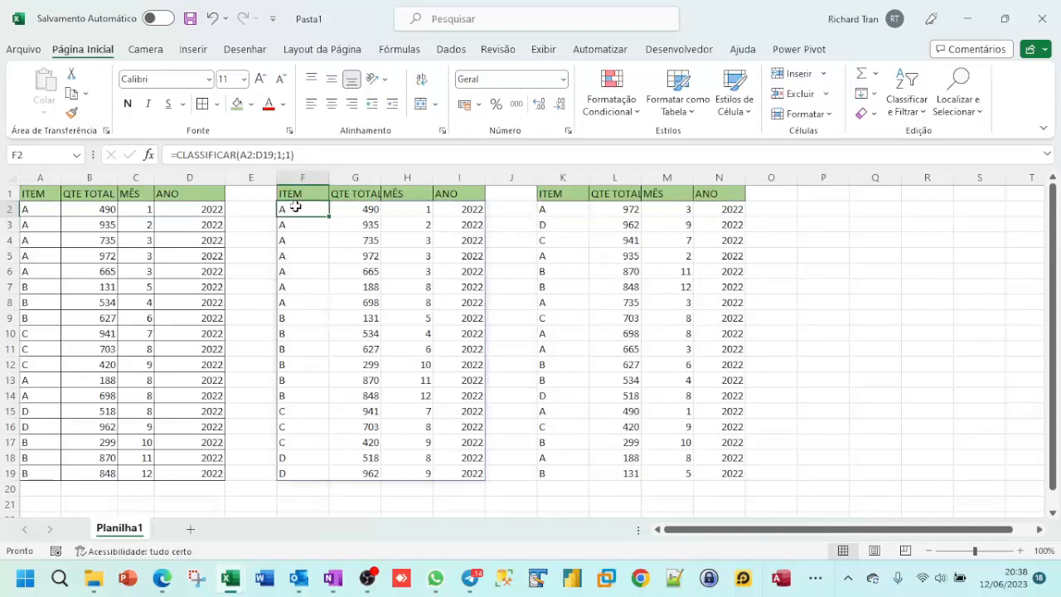
pyautogui.moveTo(295, 208); pyautogui.dragTo(450, 478)
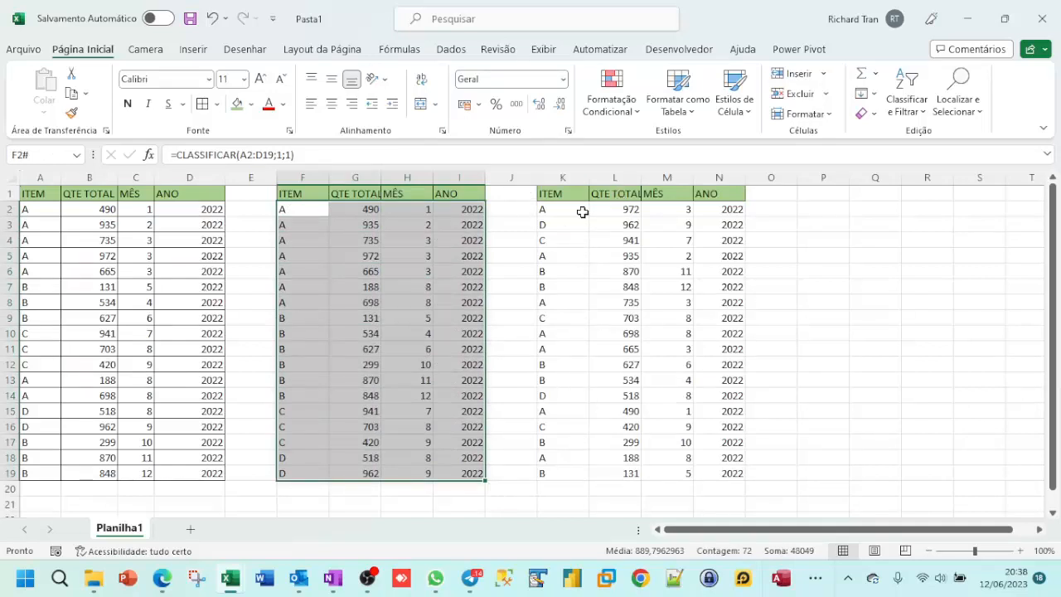
# Inspect the F2# array argument in the CLASSIFICAR formula in cell K2.
pyautogui.click(558, 213)
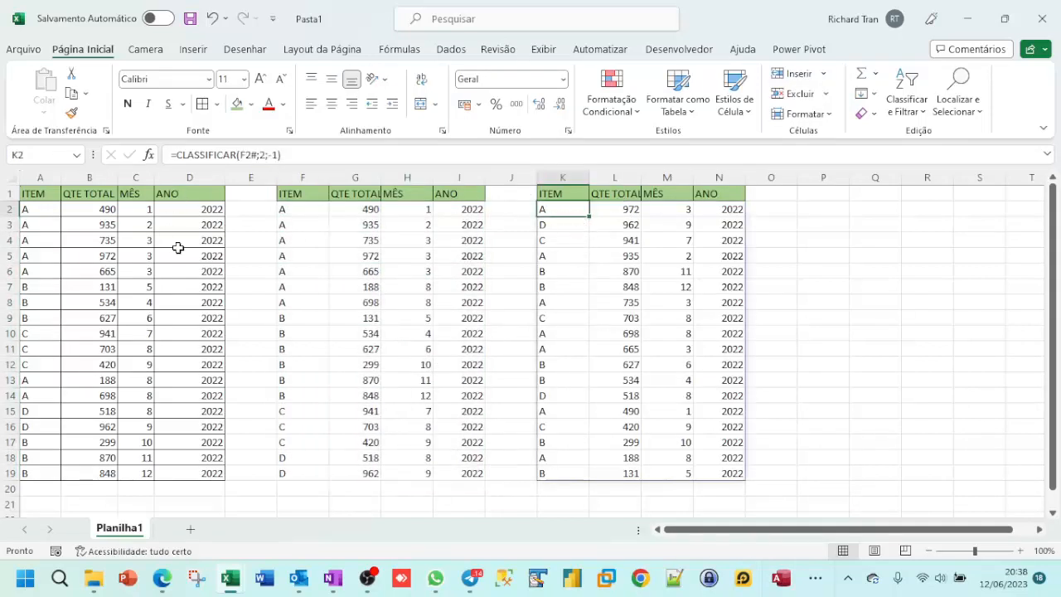
pyautogui.click(260, 154)
pyautogui.moveTo(260, 154); pyautogui.dragTo(239, 154)
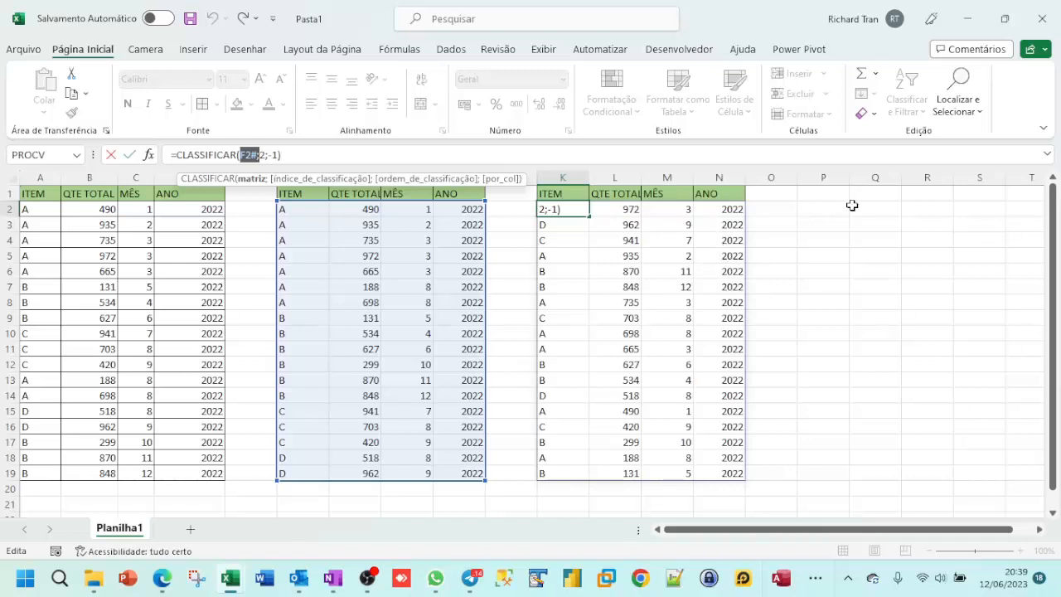
pyautogui.press('Return')
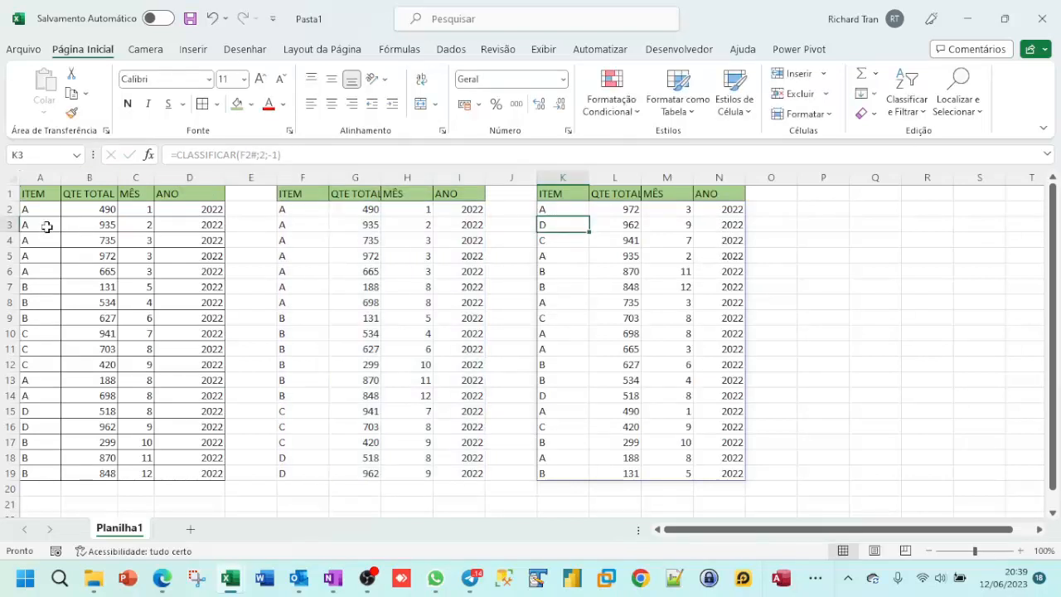
# Copy the original data range A1:D19 and paste it starting at cell A25.
pyautogui.moveTo(33, 194); pyautogui.dragTo(163, 477)
pyautogui.hotkey('ctrl', 'c')
pyautogui.scroll(-7, 170, 450)
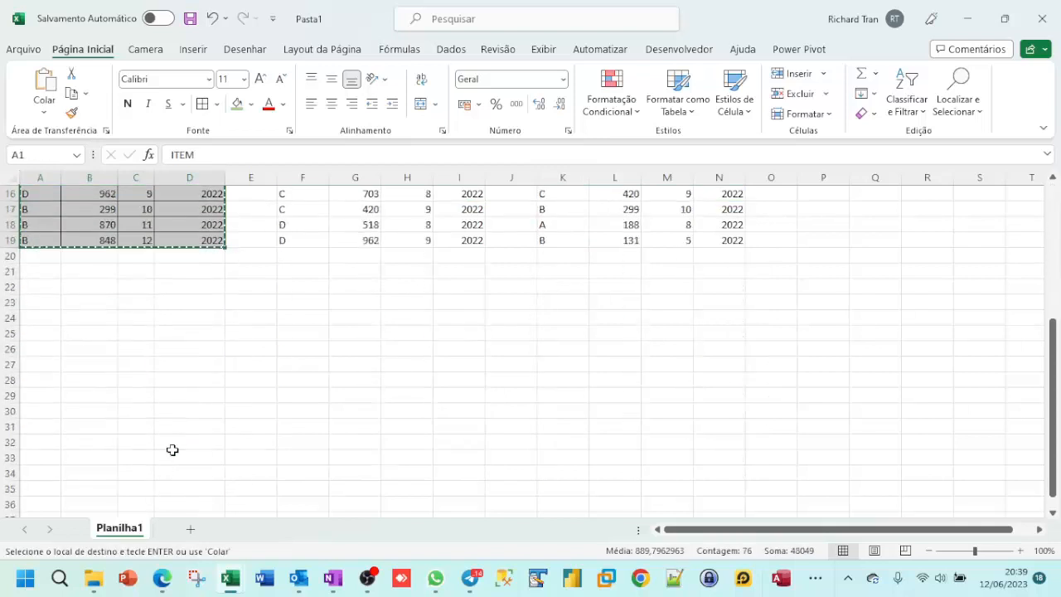
pyautogui.click(37, 241)
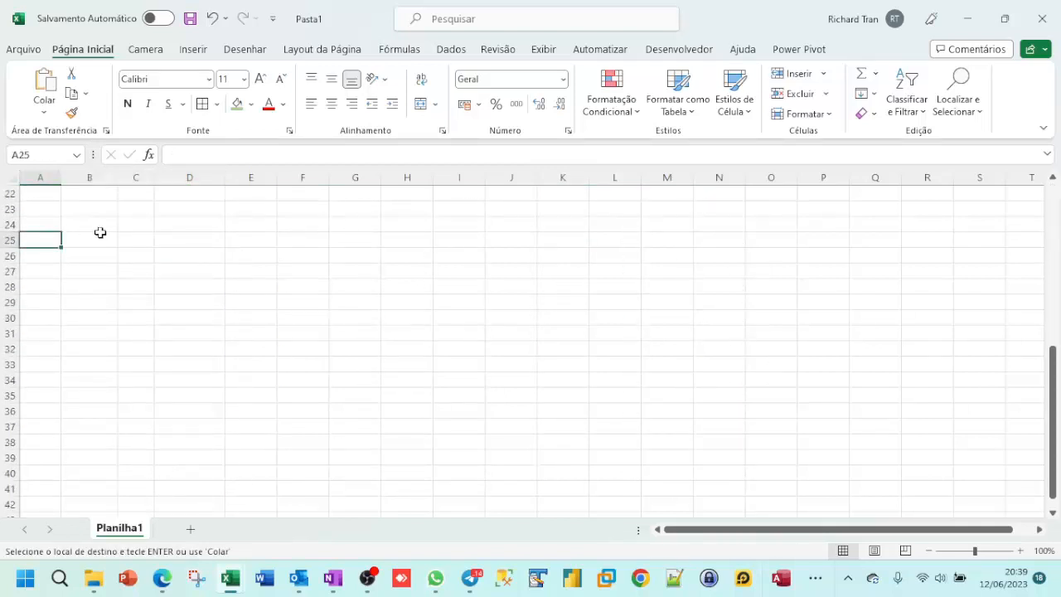
pyautogui.hotkey('ctrl', 'v')
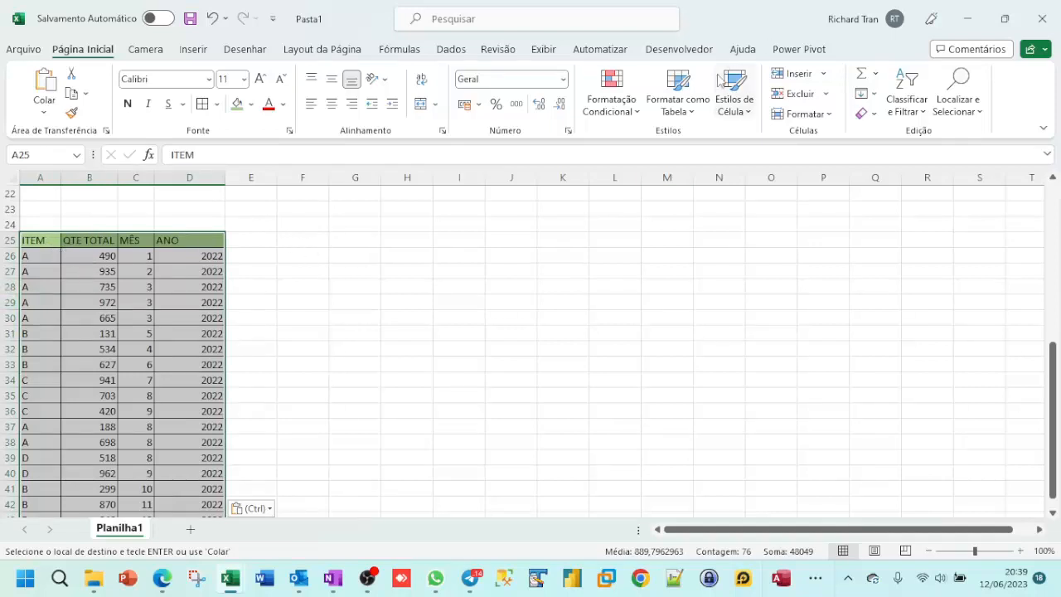
# Format the range A25:D43 as a table with headers, using the light style with a blue header row.
pyautogui.click(691, 110)
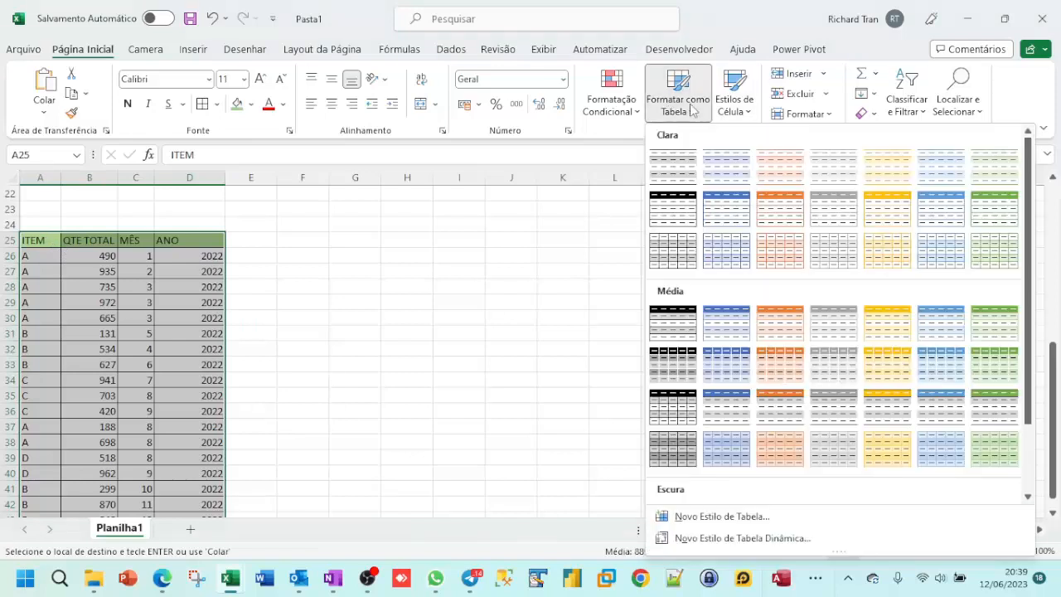
pyautogui.click(723, 217)
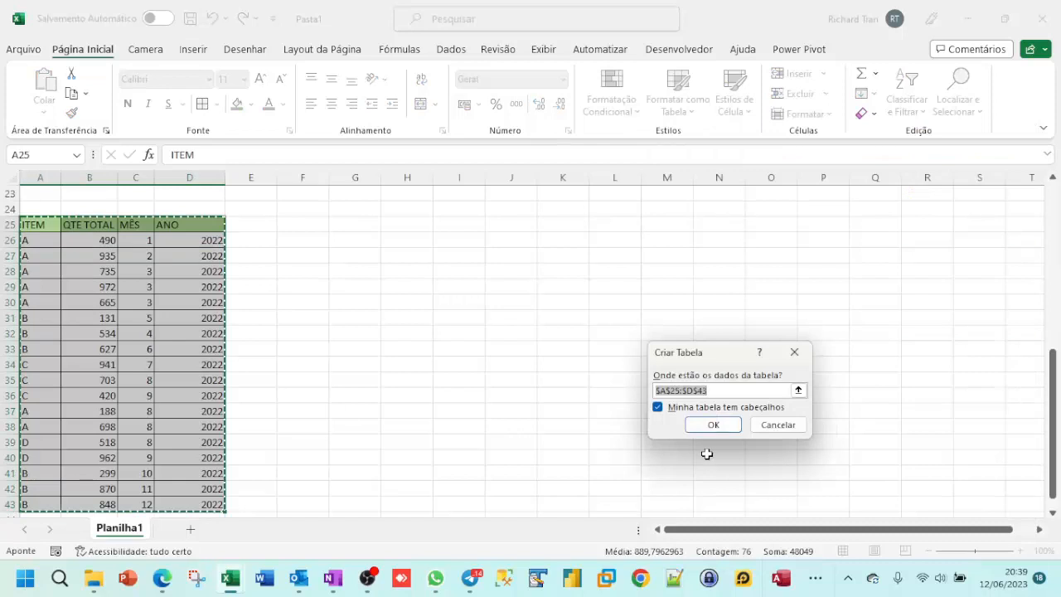
pyautogui.click(715, 428)
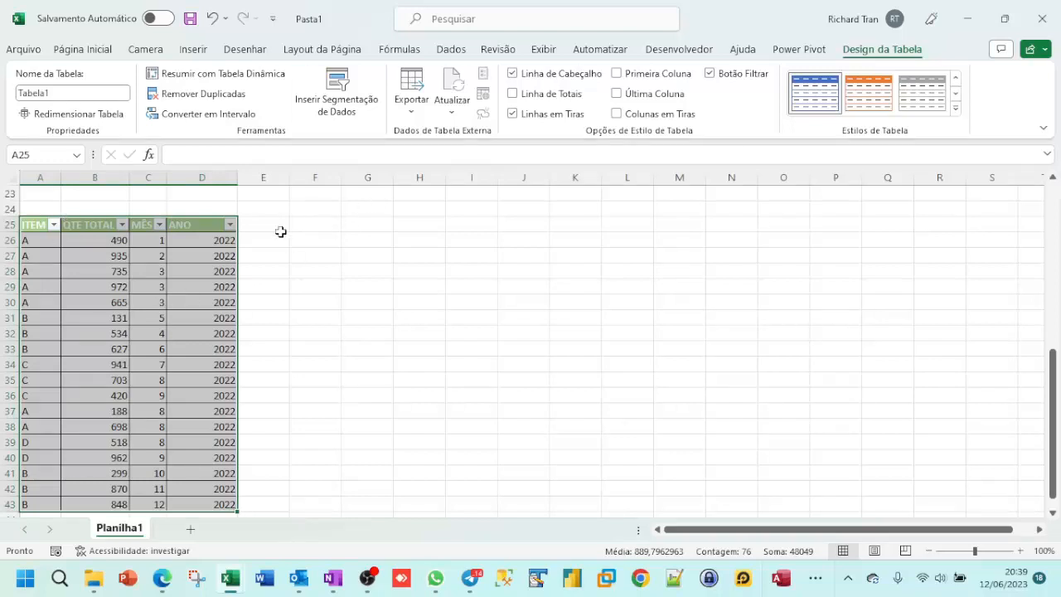
# Copy the table's header row A25:D25 and paste it starting at cell G25.
pyautogui.moveTo(35, 222); pyautogui.dragTo(176, 224)
pyautogui.hotkey('ctrl', 'c')
pyautogui.click(310, 218)
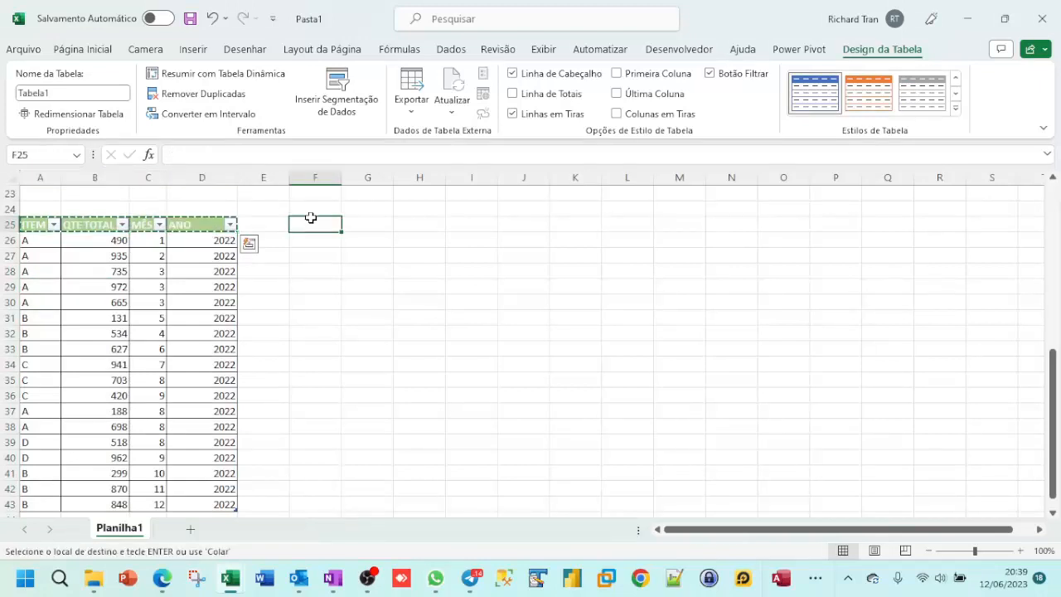
pyautogui.click(365, 224)
pyautogui.hotkey('ctrl', 'v')
# Enter =CLASSIFICAR(Tabela1;3;1) in cell G26 to sort the table by month in ascending order.
pyautogui.click(366, 241)
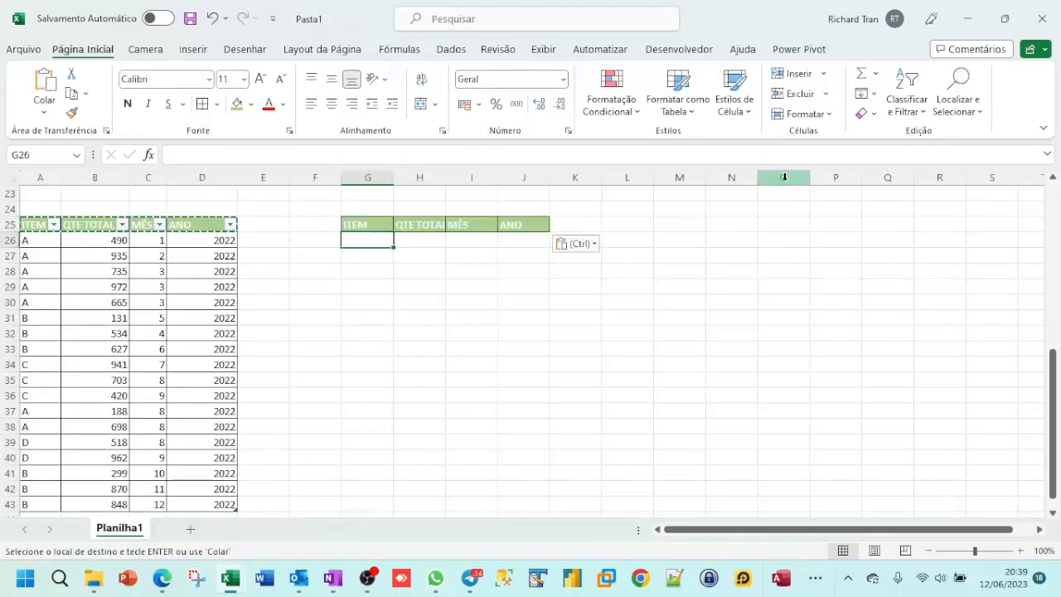
pyautogui.write('=CLA')
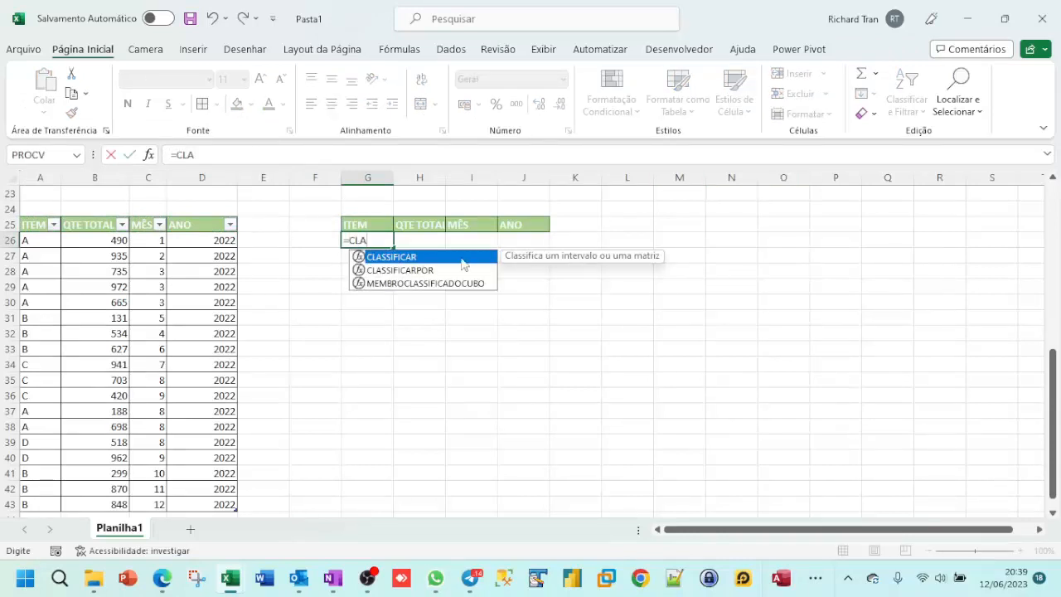
pyautogui.doubleClick(409, 257)
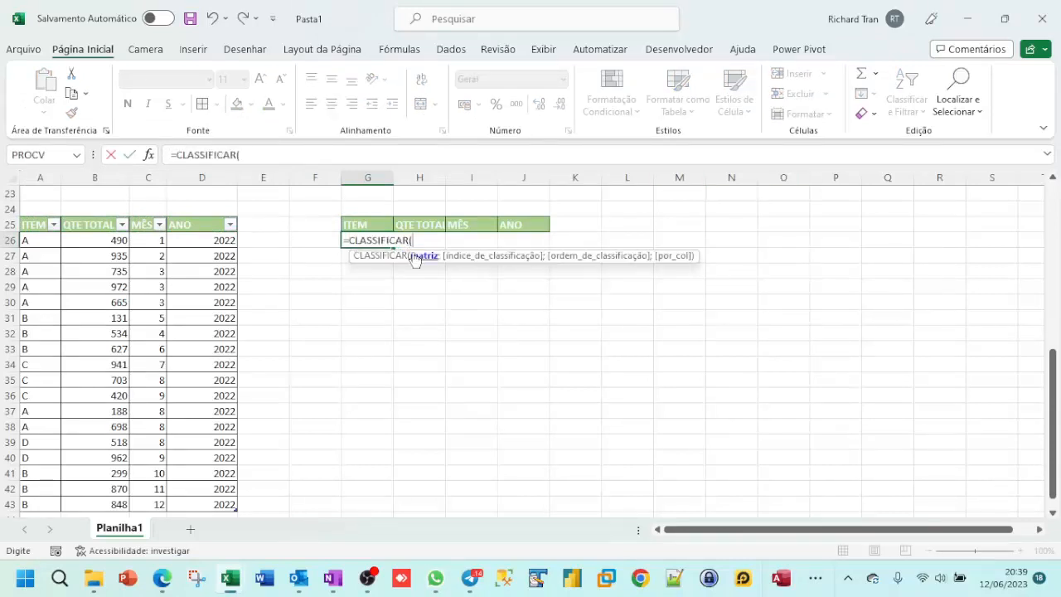
pyautogui.moveTo(210, 241); pyautogui.dragTo(53, 241)
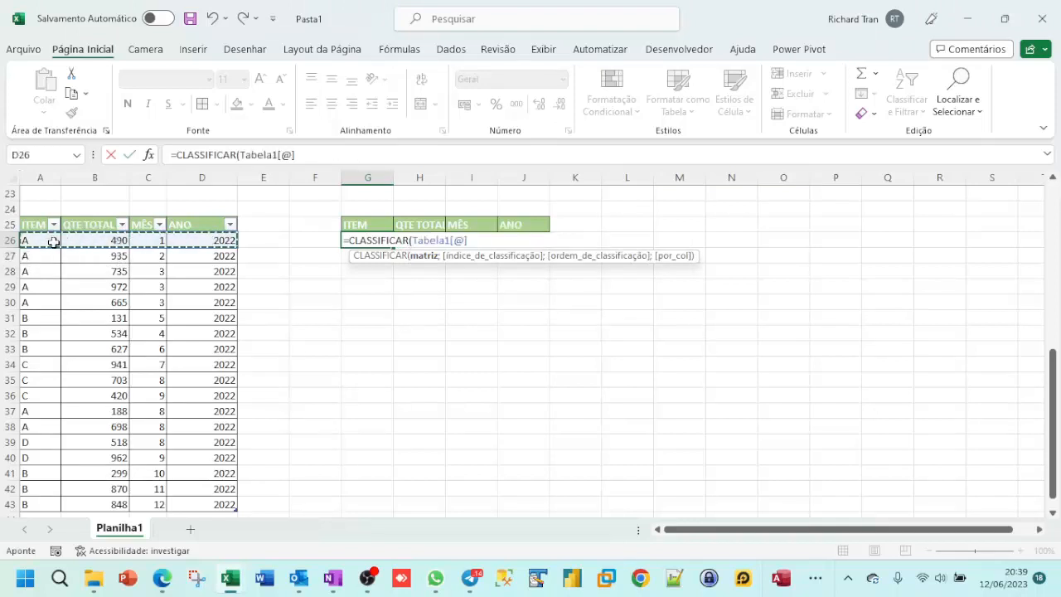
pyautogui.hotkey('ctrl', 'shift', 'Down')
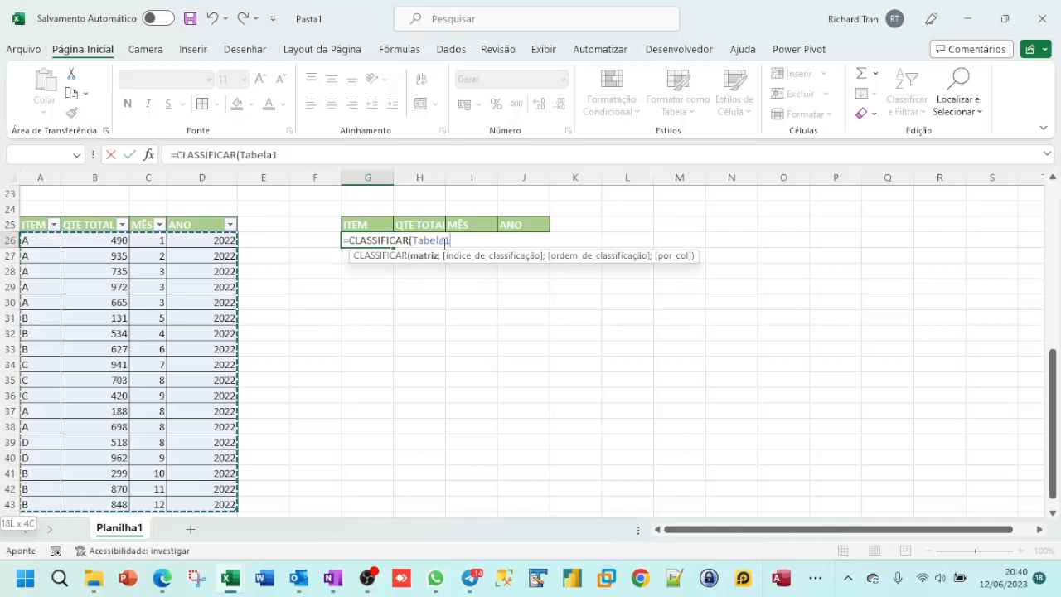
pyautogui.write(';3')
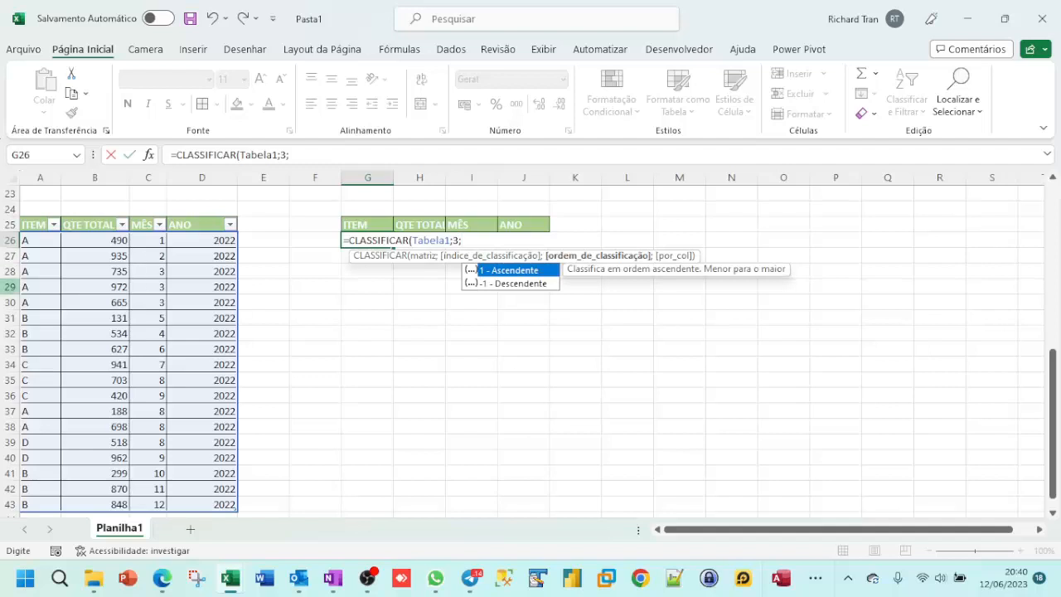
pyautogui.write('1')
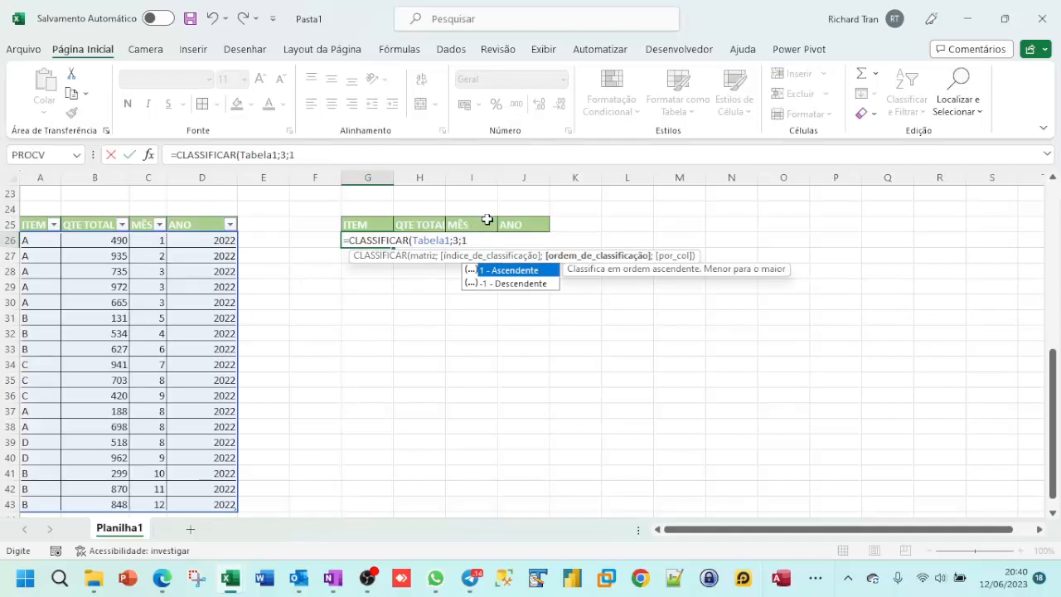
pyautogui.write(')')
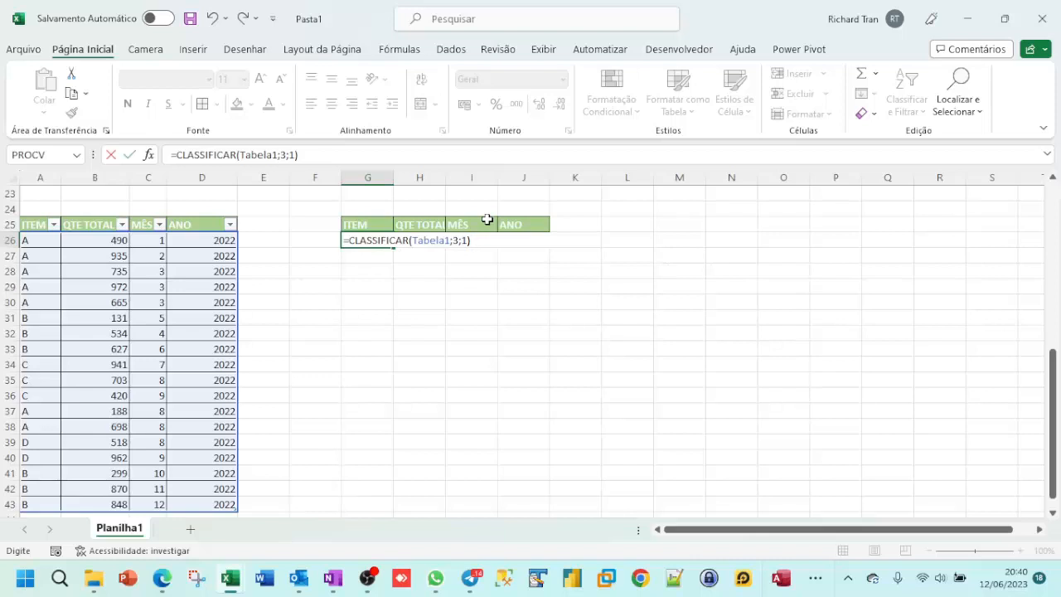
pyautogui.press('Return')
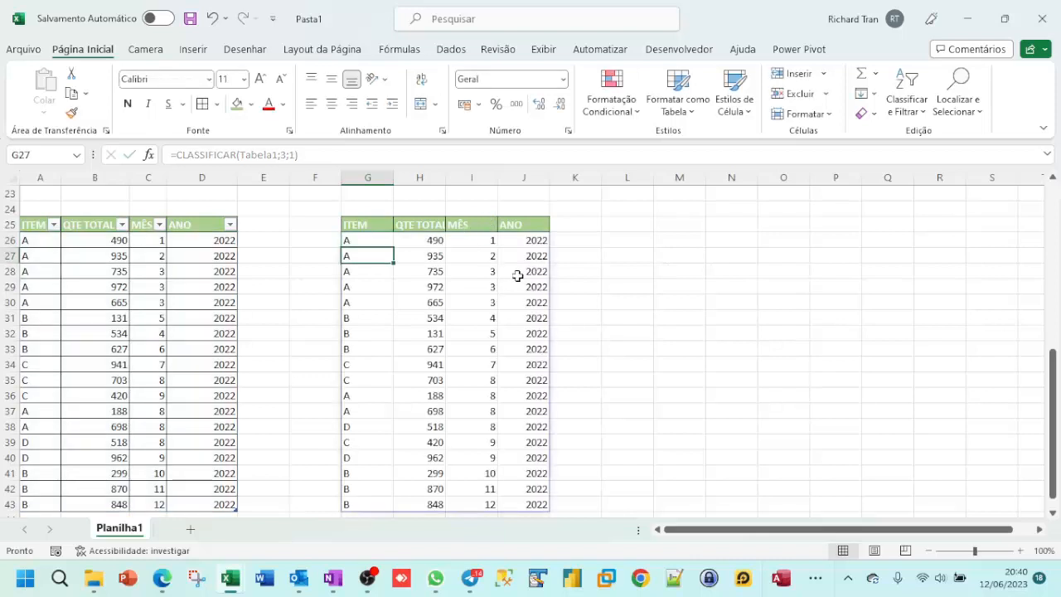
# Add a record to the table in row 44 with item D, total quantity 900, month 1 and year 2022.
pyautogui.click(492, 246)
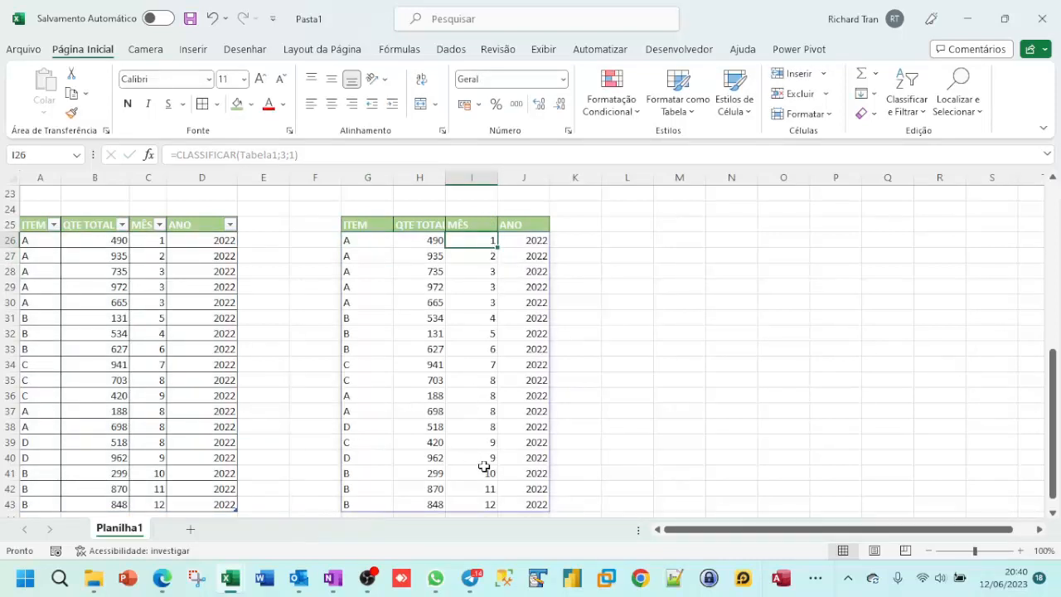
pyautogui.scroll(-2, 484, 466)
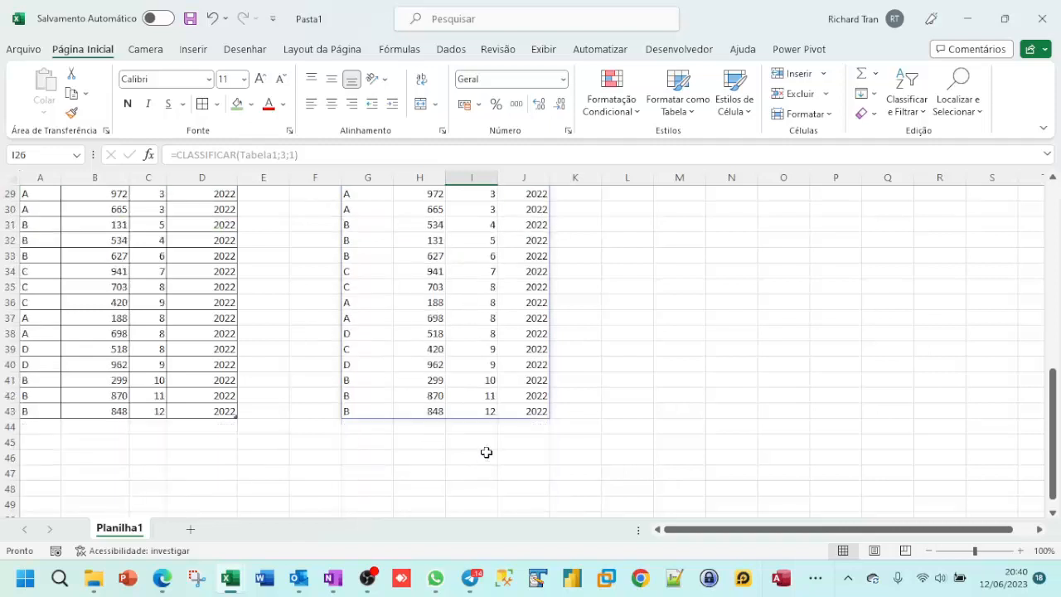
pyautogui.click(39, 426)
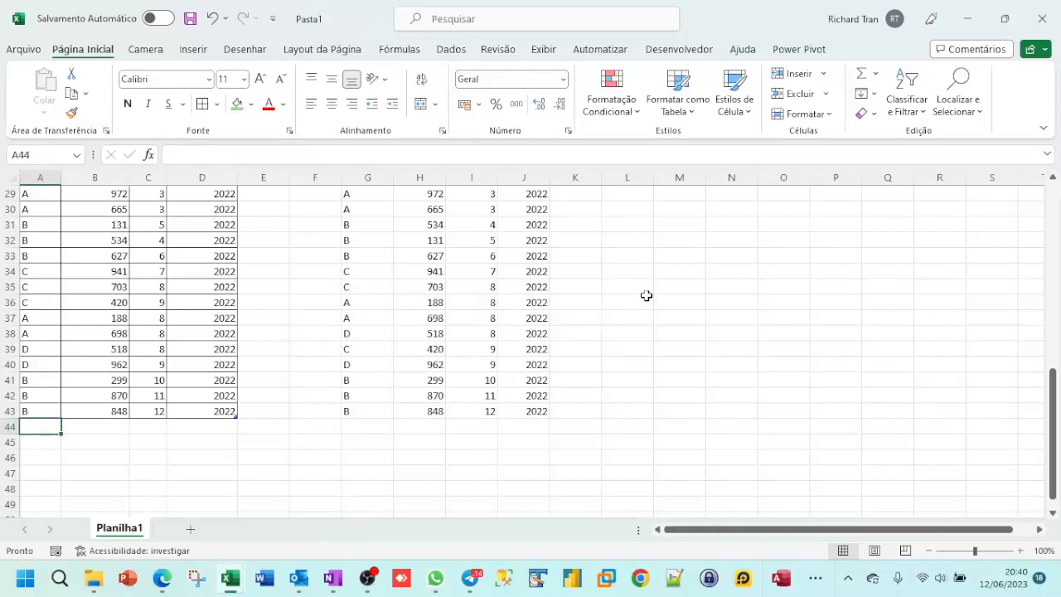
pyautogui.write('D')
pyautogui.press('Tab')
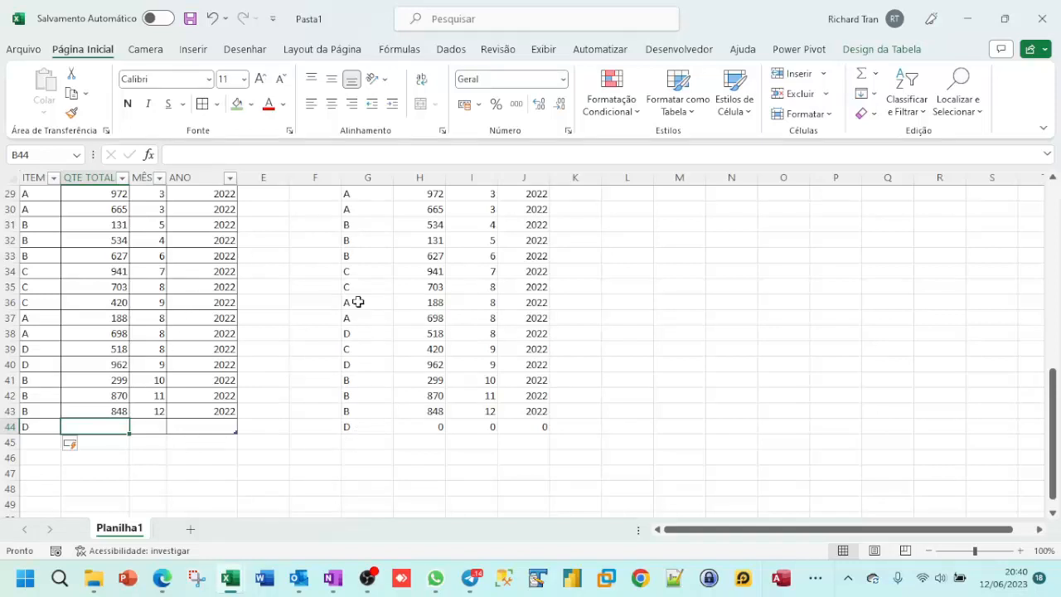
pyautogui.write('900')
pyautogui.press('Tab')
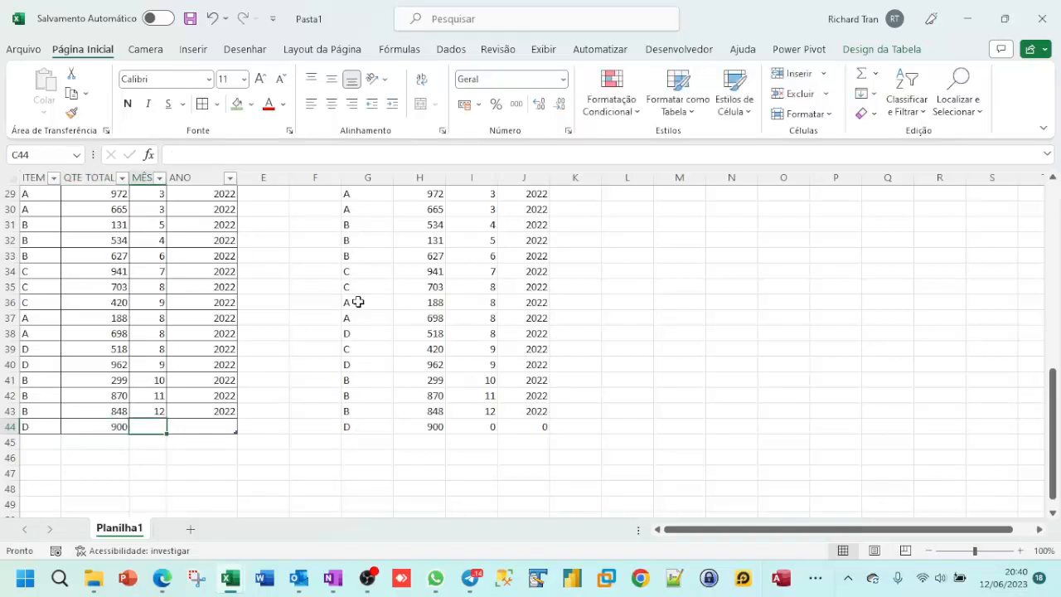
pyautogui.write('1')
pyautogui.press('Tab')
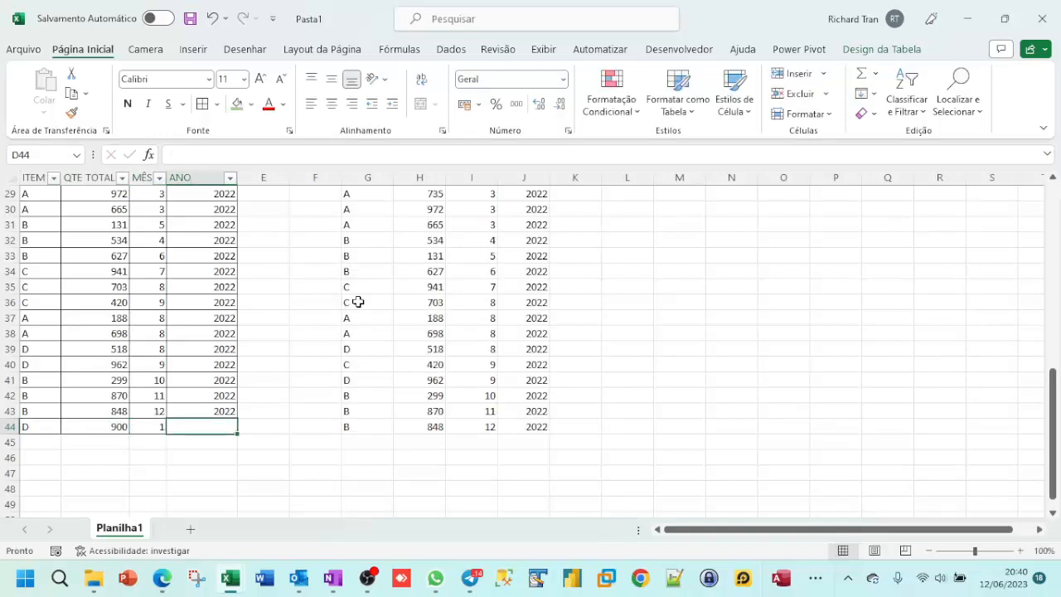
pyautogui.write('2023')
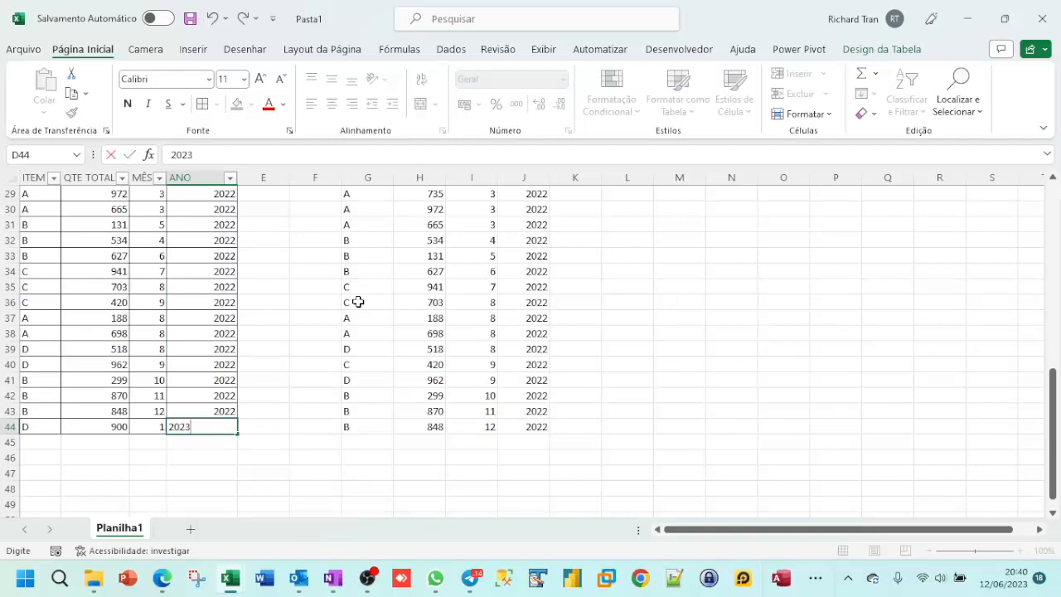
pyautogui.press('BackSpace')
pyautogui.write('2')
pyautogui.press('Tab')
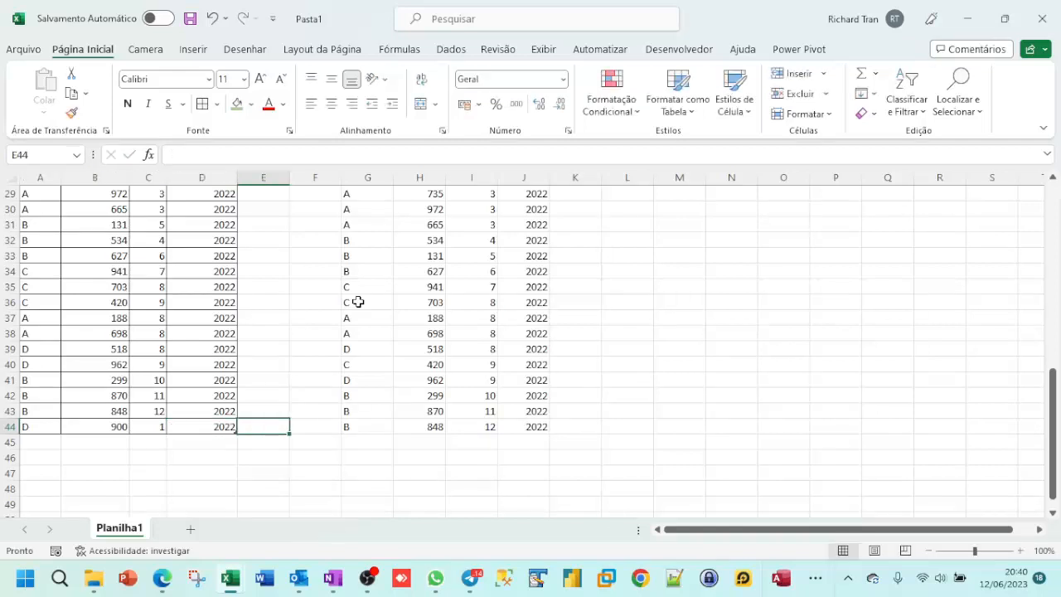
# Enter item D in cell A20, directly below the original unformatted data range.
pyautogui.scroll(2, 481, 318)
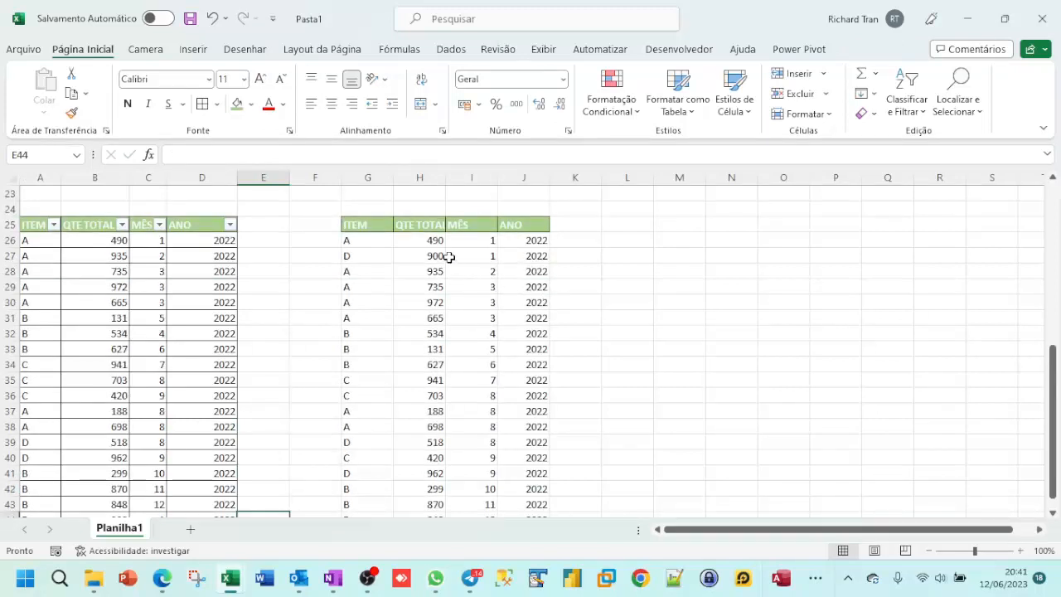
pyautogui.scroll(8, 448, 257)
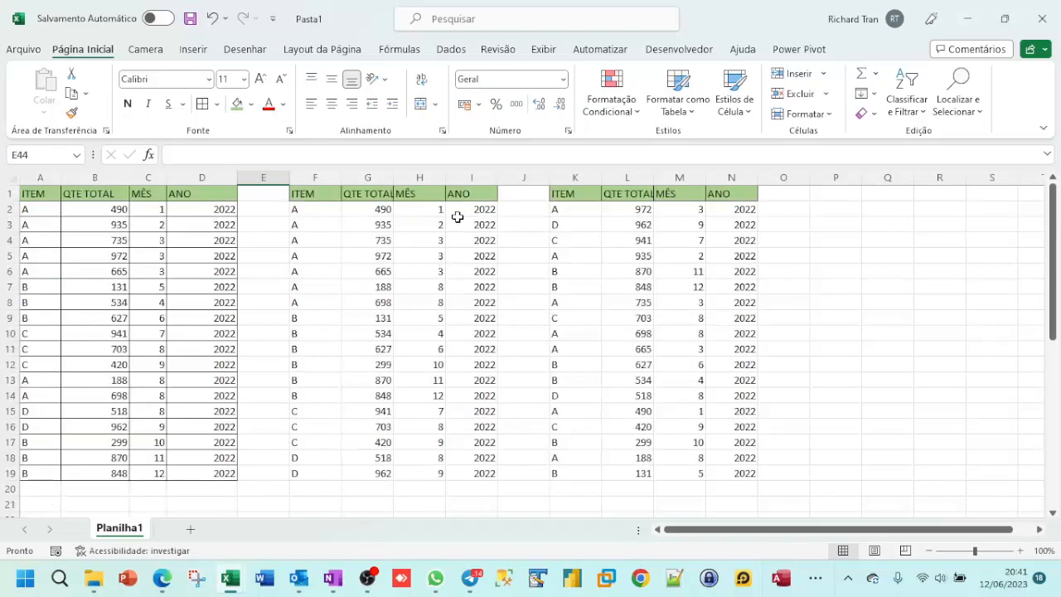
pyautogui.scroll(-1, 444, 225)
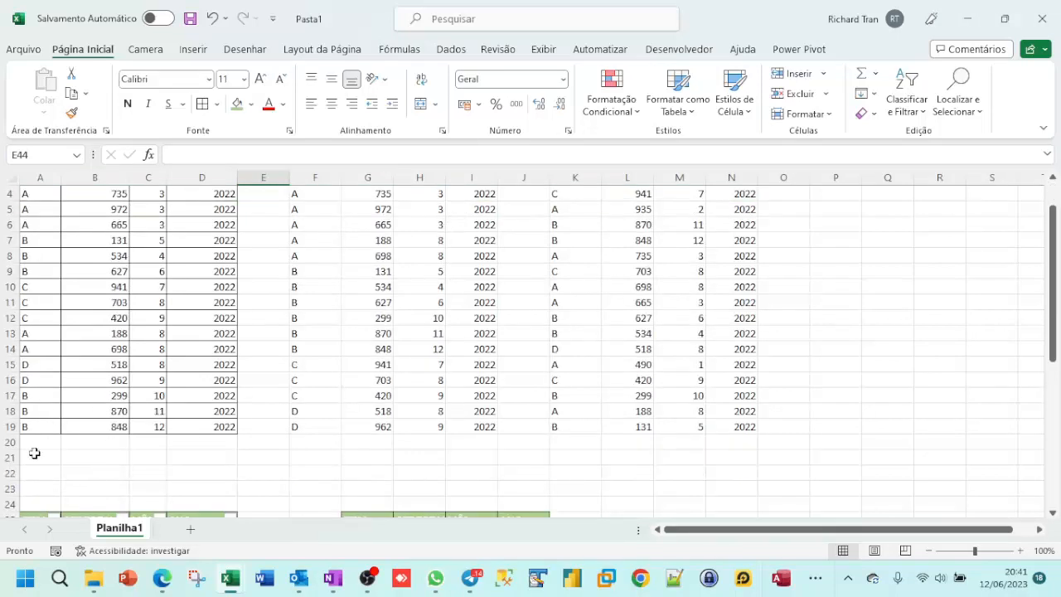
pyautogui.click(34, 439)
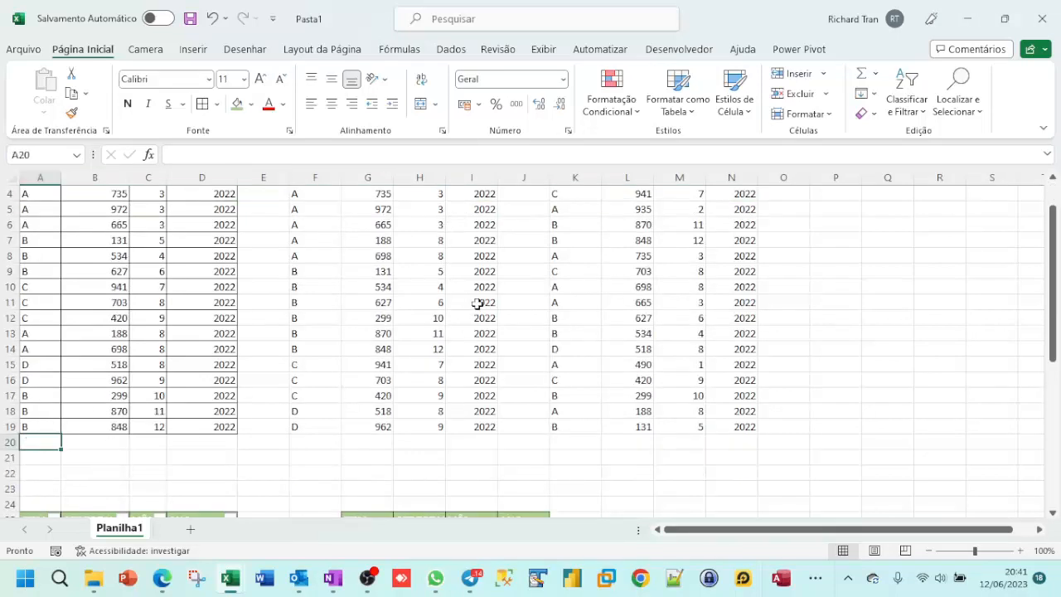
pyautogui.write('D')
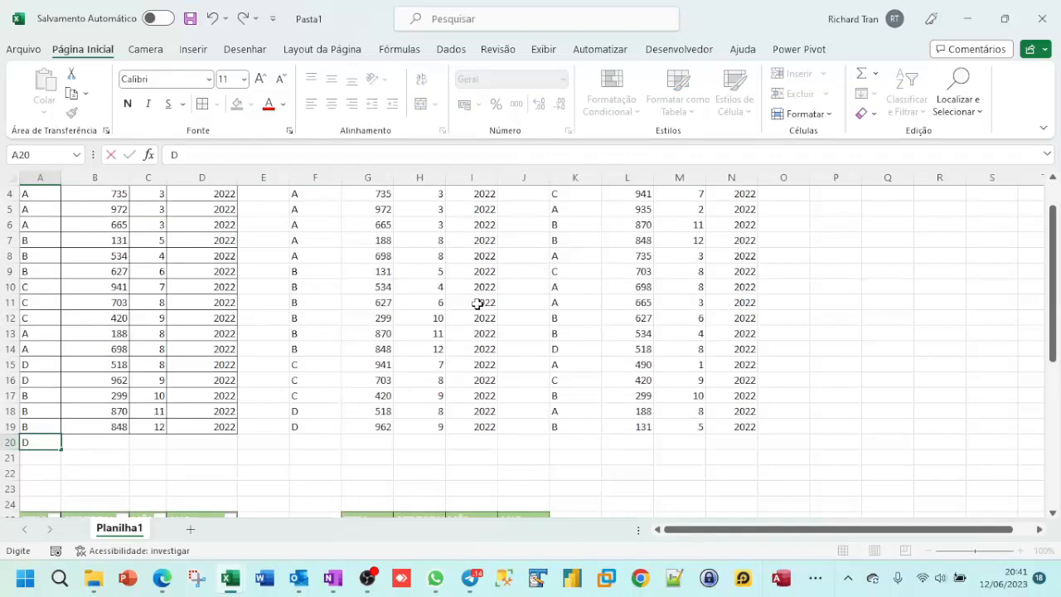
pyautogui.press('Tab')
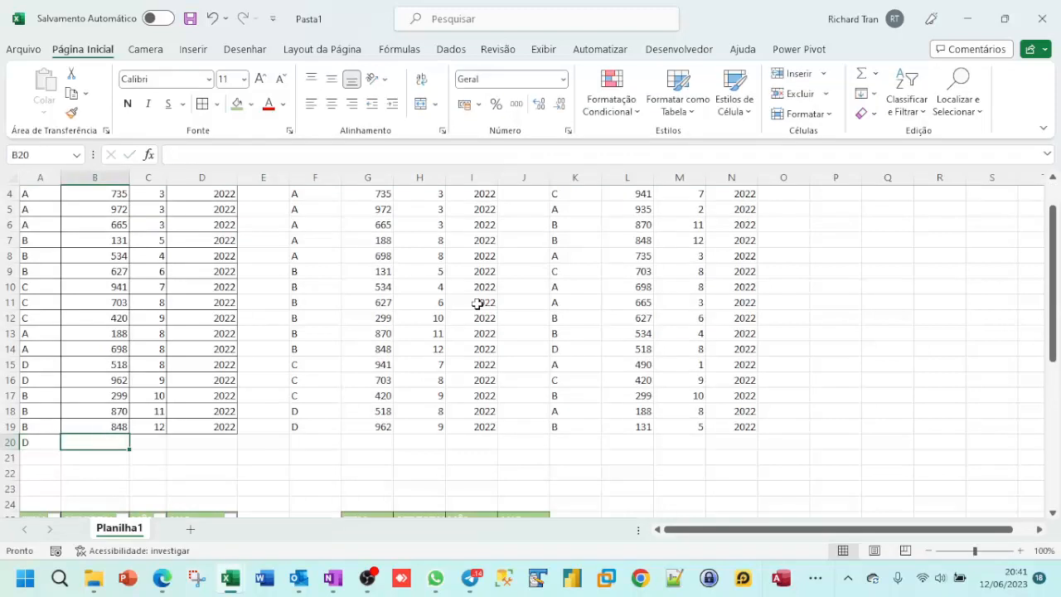
# Check the first item-sorted range for the added row and inspect the source range of the formula in cell F2.
pyautogui.click(313, 444)
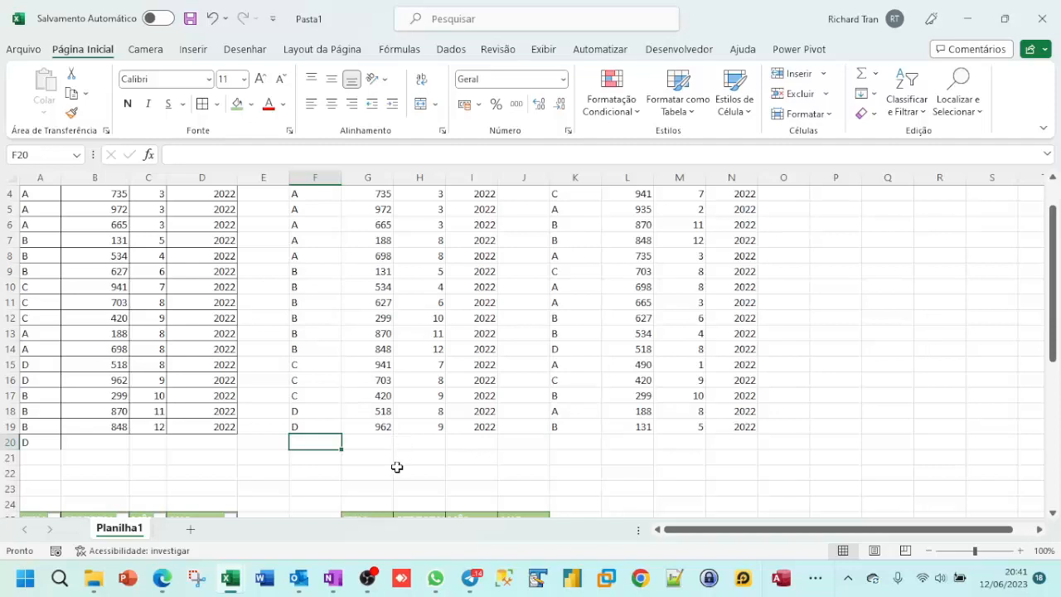
pyautogui.scroll(1, 396, 464)
pyautogui.click(320, 211)
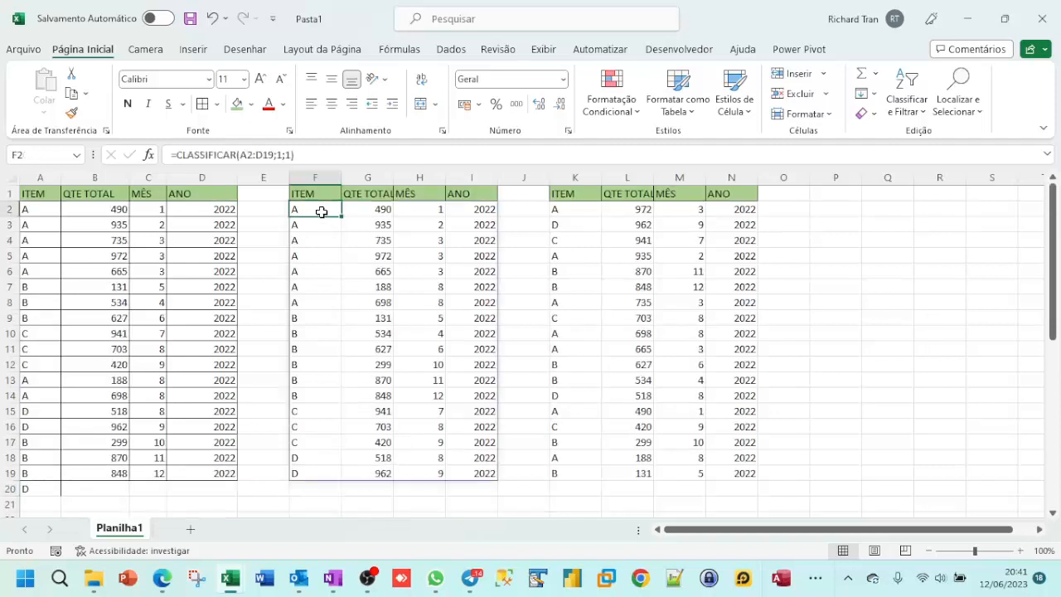
# Examine the source range A2:D19 inside the CLASSIFICAR formula in cell F2, leaving the formula as it is.
pyautogui.click(275, 154)
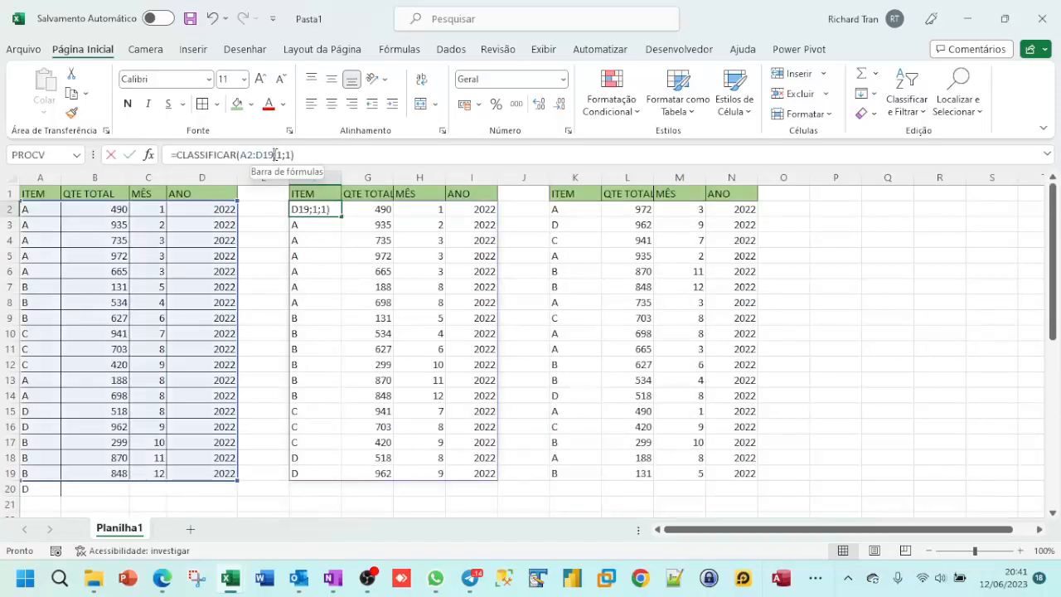
pyautogui.moveTo(275, 155); pyautogui.dragTo(240, 156)
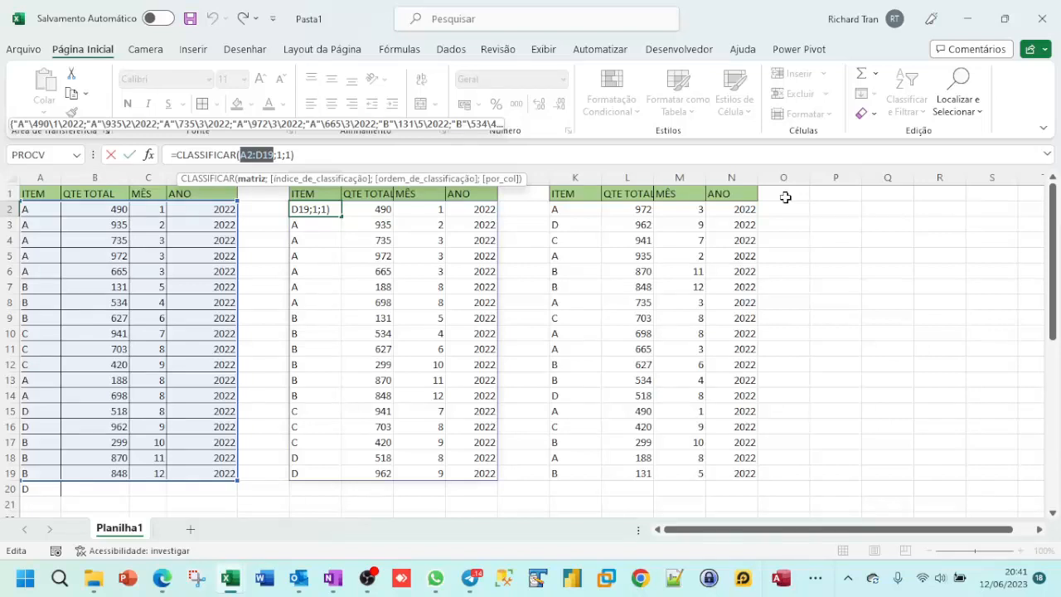
pyautogui.hotkey('ctrl', 'Return')
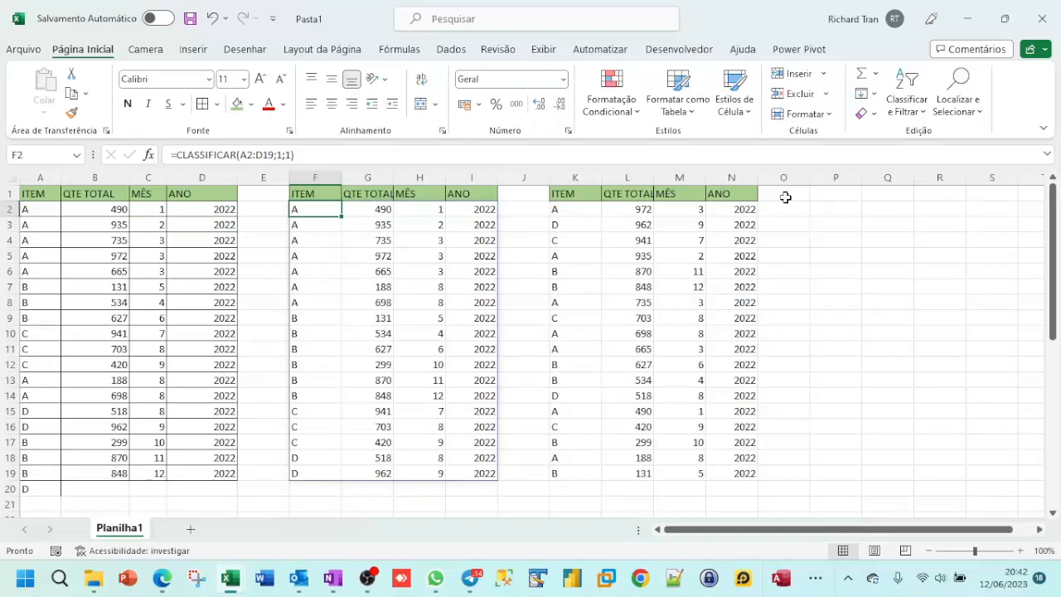
# Copy the header row G25:J25 and paste it starting at cell L25.
pyautogui.scroll(-9, 785, 198)
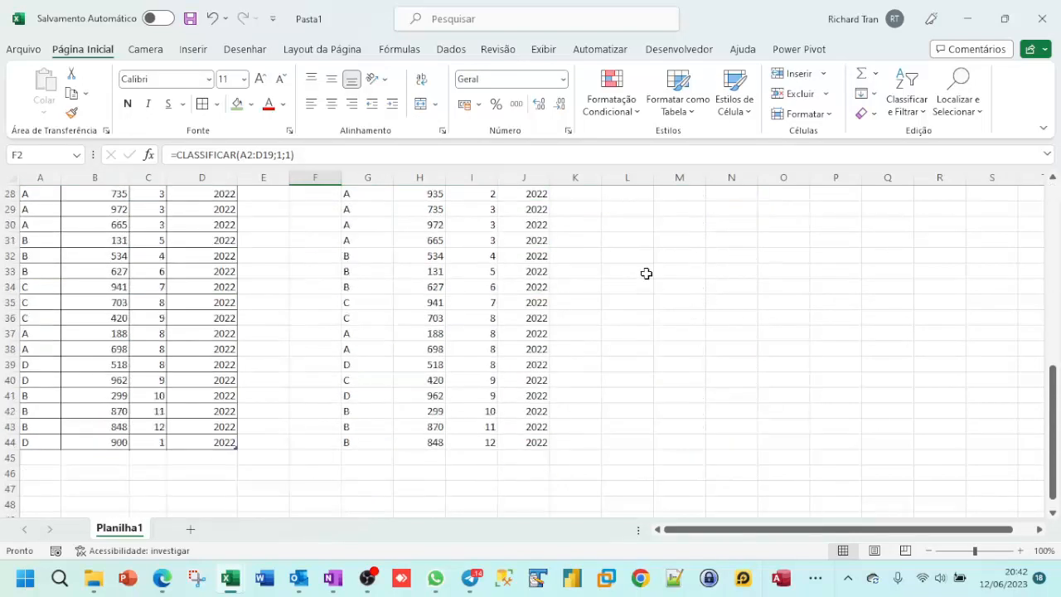
pyautogui.scroll(2, 464, 287)
pyautogui.moveTo(370, 240); pyautogui.dragTo(518, 247)
pyautogui.hotkey('ctrl', 'c')
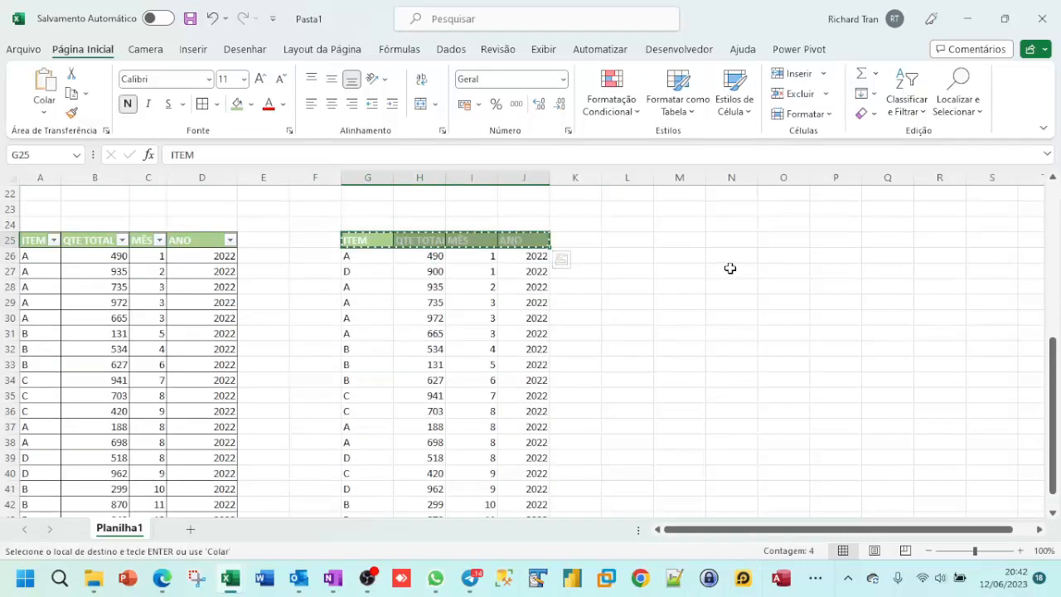
pyautogui.scroll(2, 729, 267)
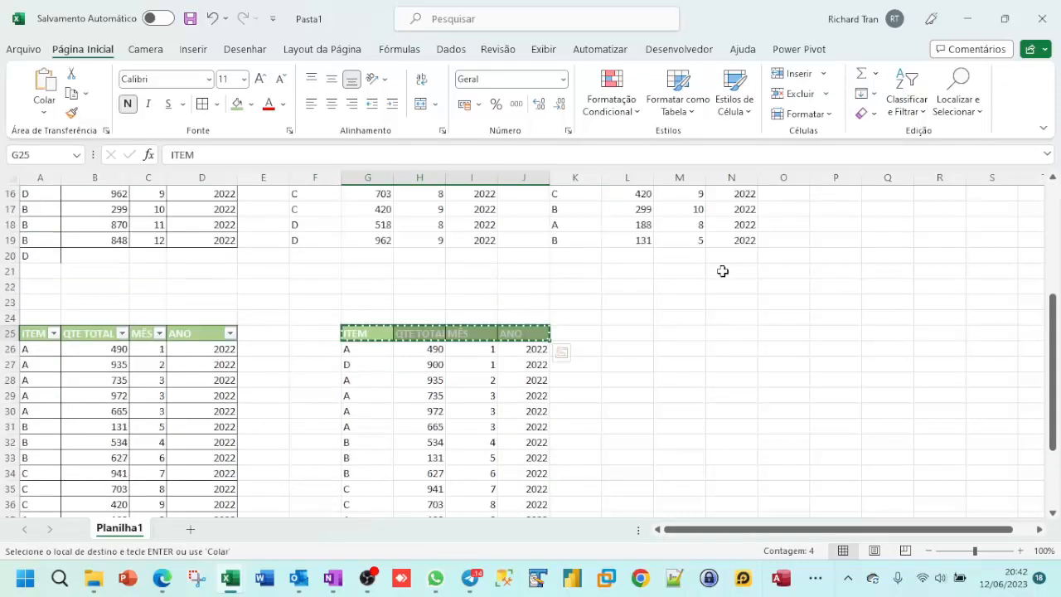
pyautogui.click(627, 332)
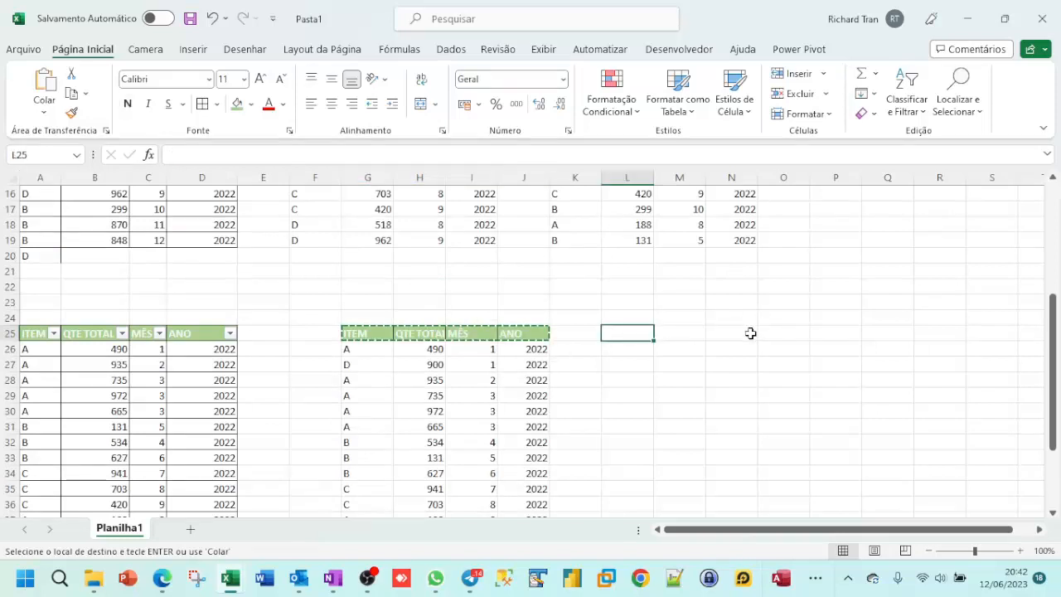
pyautogui.hotkey('ctrl', 'v')
# Start a CLASSIFICAR formula in cell L26 and open its function arguments beside the source table.
pyautogui.click(640, 350)
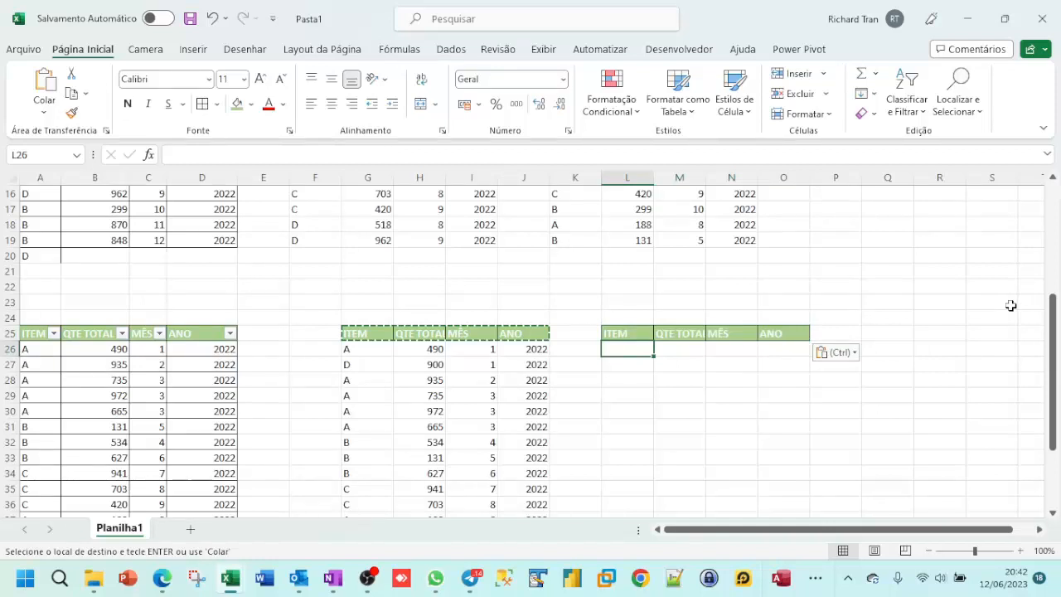
pyautogui.write('=C')
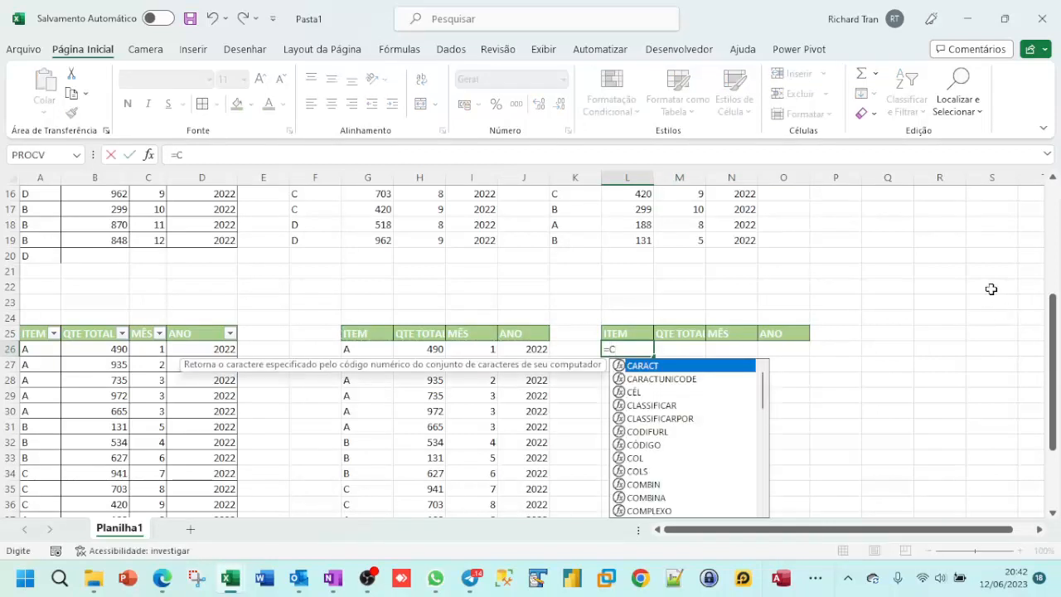
pyautogui.write('LA')
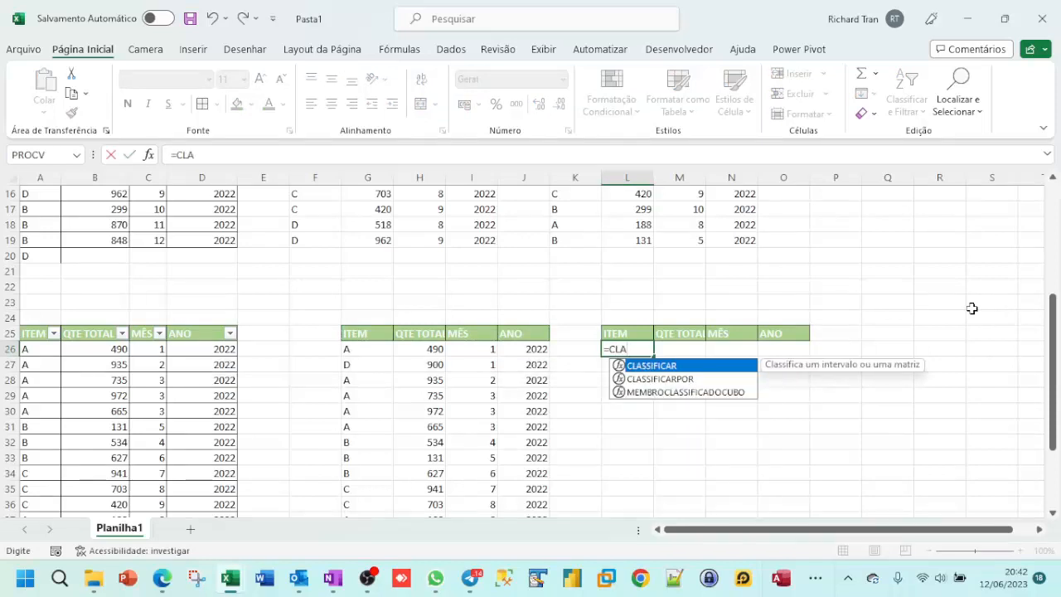
pyautogui.doubleClick(649, 366)
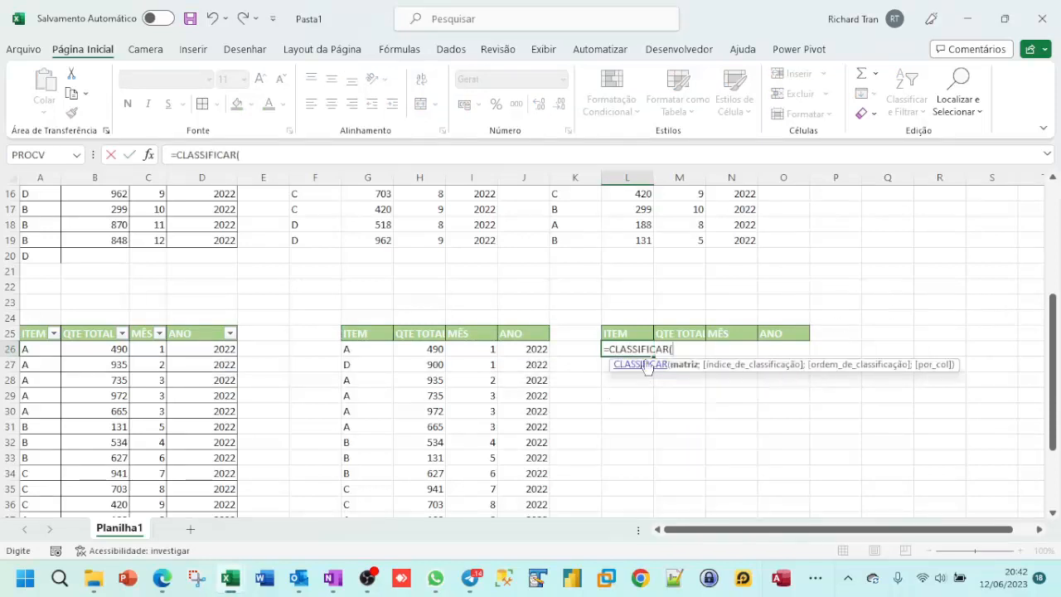
pyautogui.click(149, 155)
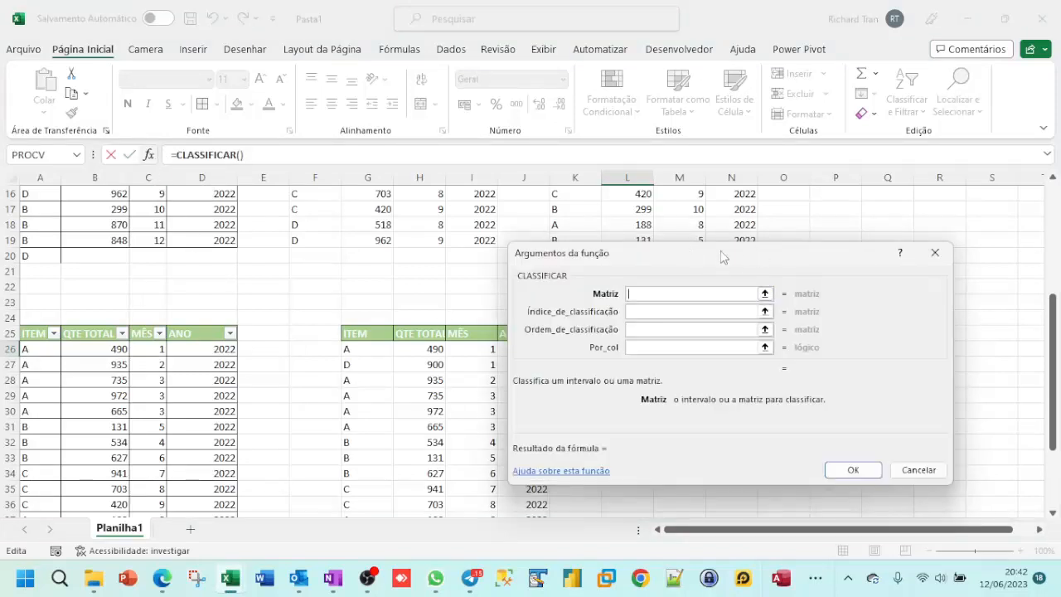
pyautogui.moveTo(721, 256); pyautogui.dragTo(767, 200)
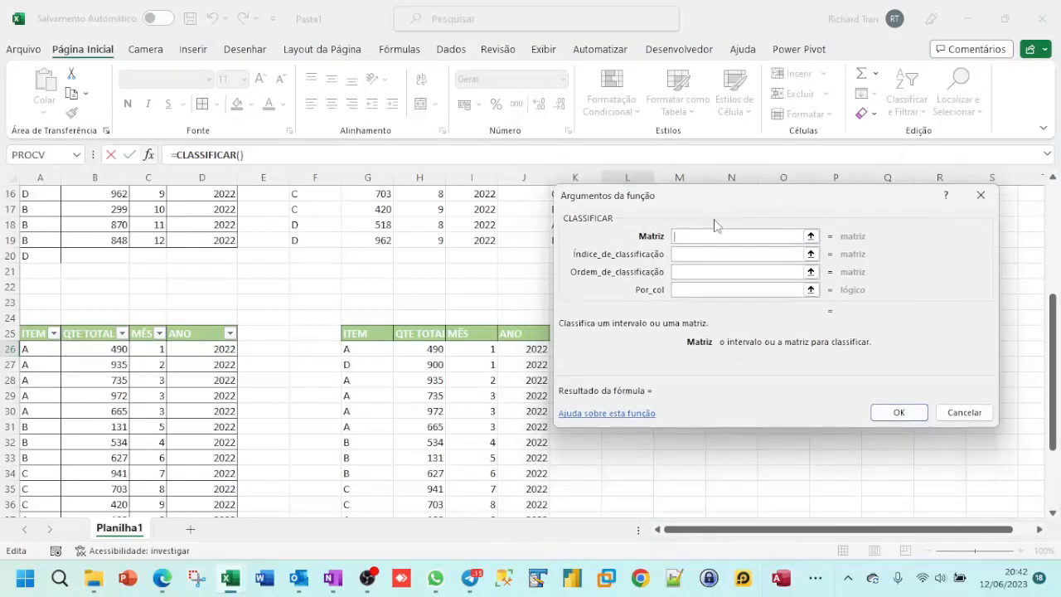
pyautogui.moveTo(714, 224); pyautogui.dragTo(669, 239)
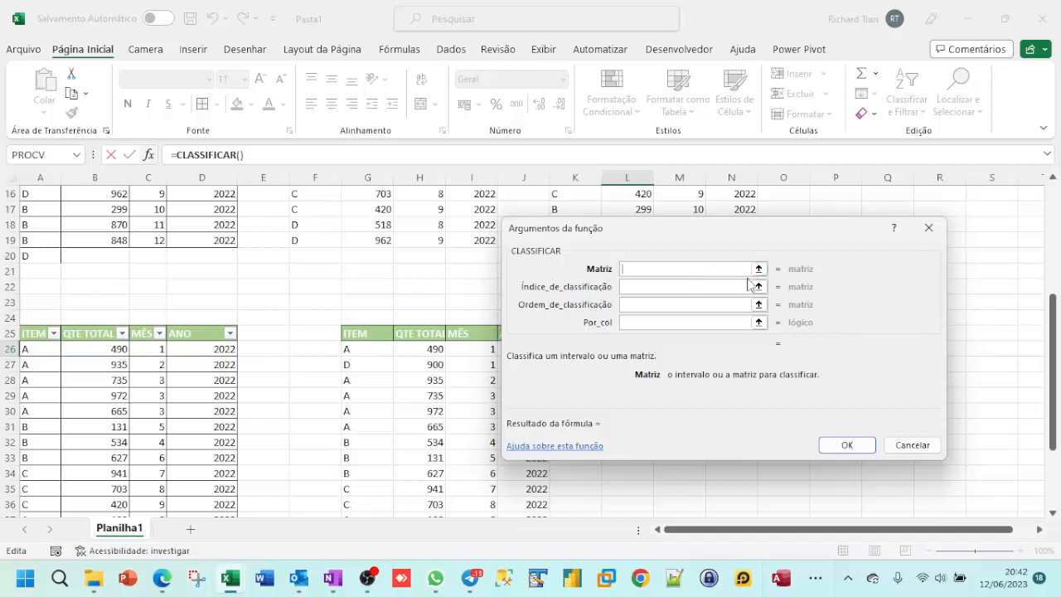
# Fill the Matriz argument by selecting all of the table's data rows from row 26, and clear it again.
pyautogui.moveTo(222, 348); pyautogui.dragTo(40, 358)
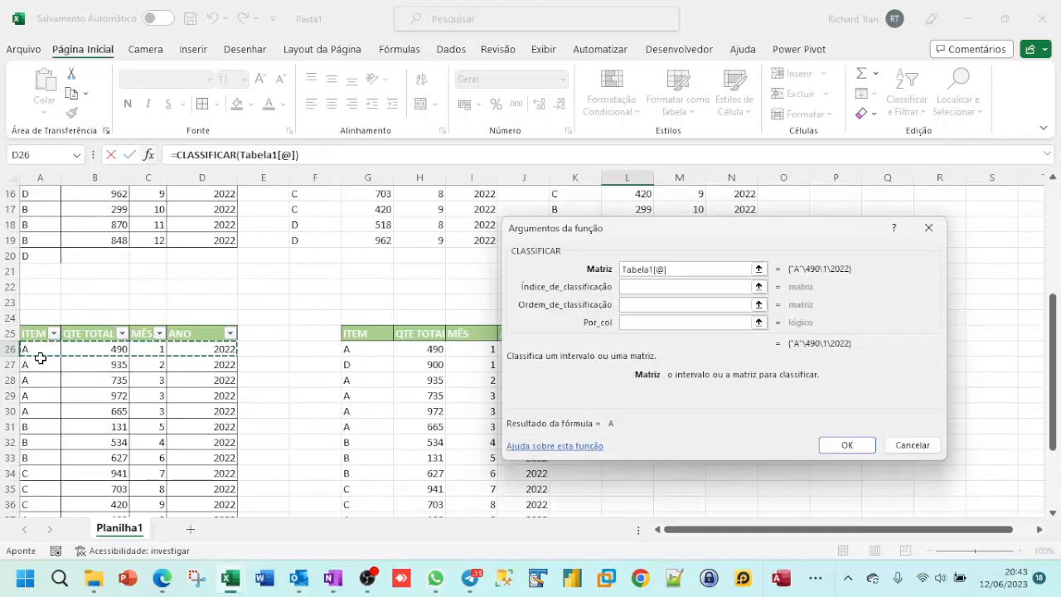
pyautogui.hotkey('ctrl', 'shift', 'Down')
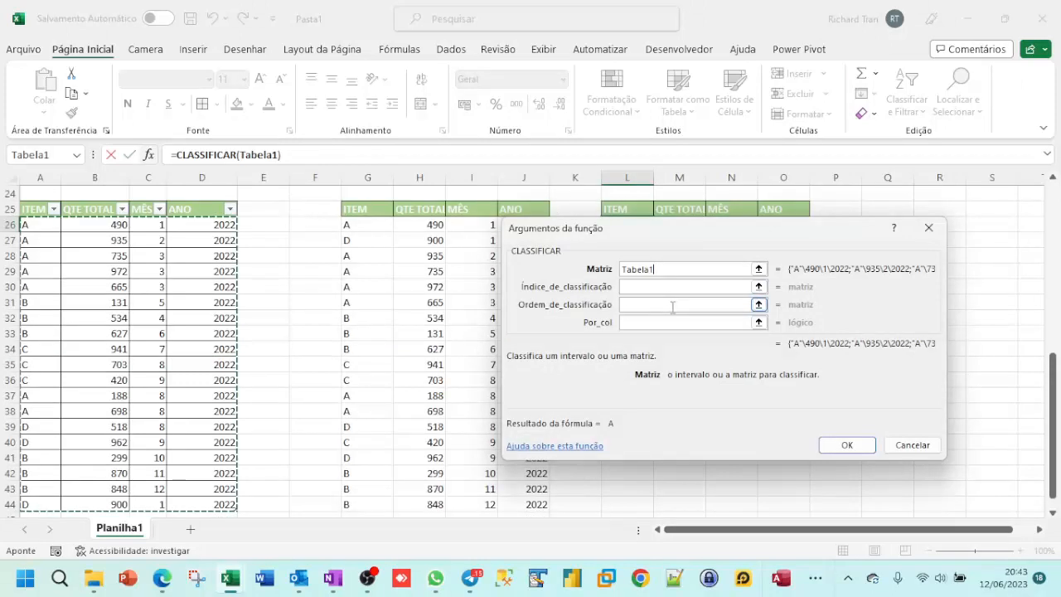
pyautogui.press('Tab')
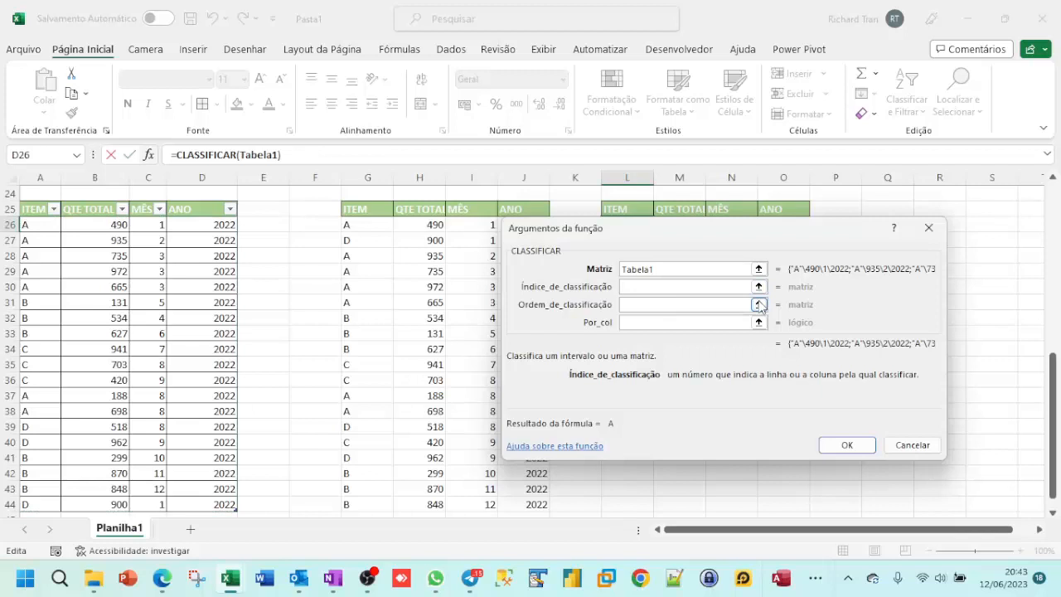
pyautogui.hotkey('shift', 'Tab')
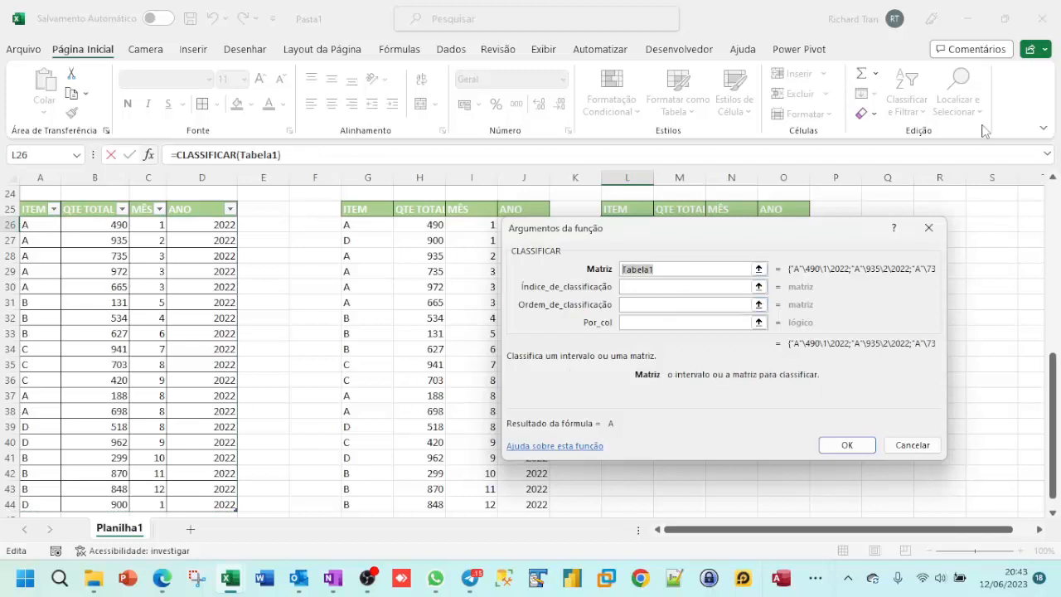
pyautogui.press('BackSpace')
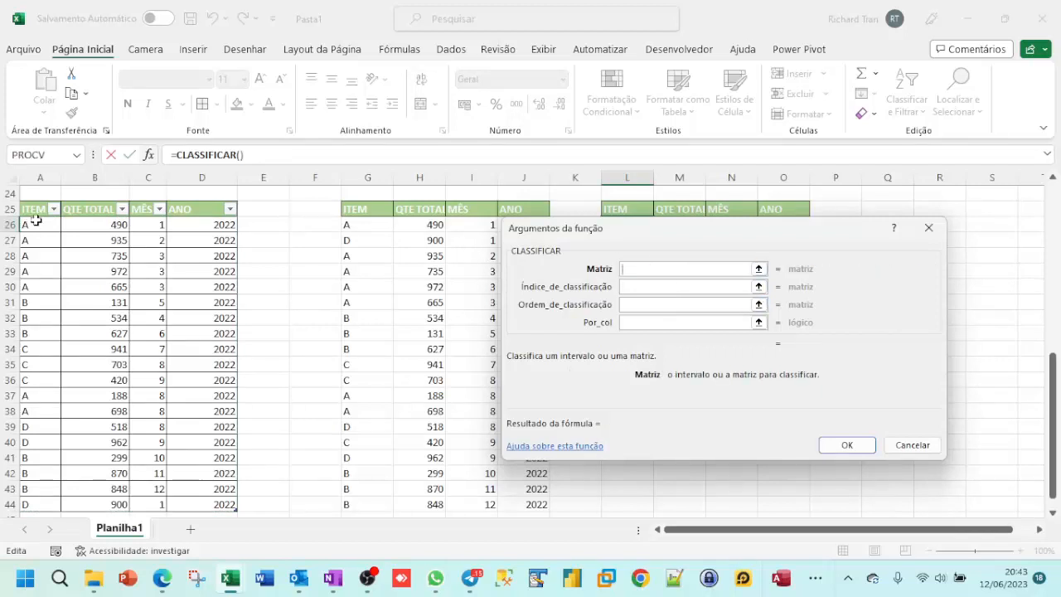
# Fill the Matriz argument from cell D26, shorten the reference to Tabela1, and clear the argument again.
pyautogui.click(192, 225)
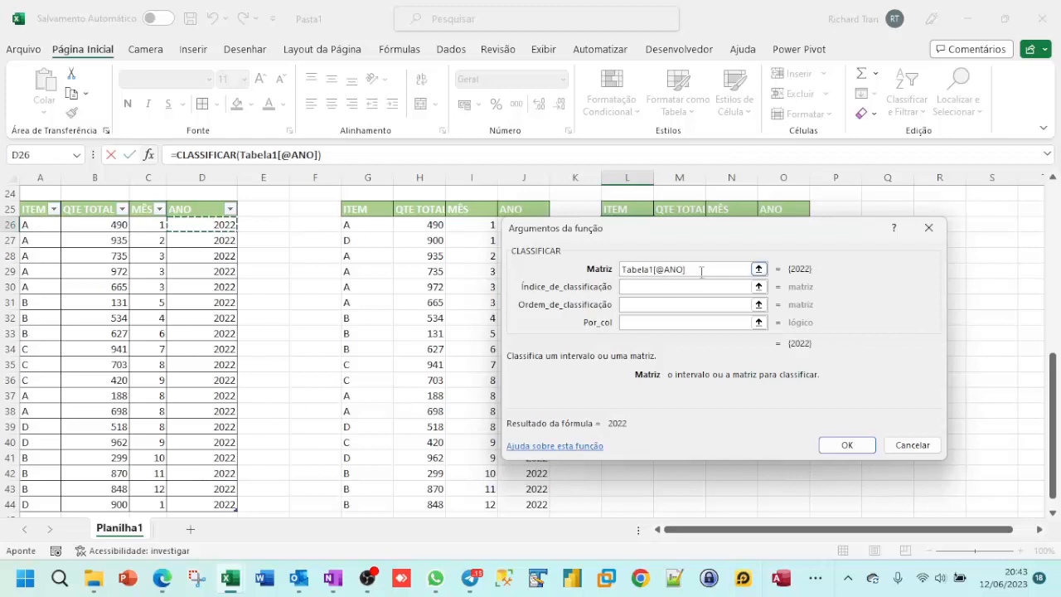
pyautogui.moveTo(701, 269); pyautogui.dragTo(654, 267)
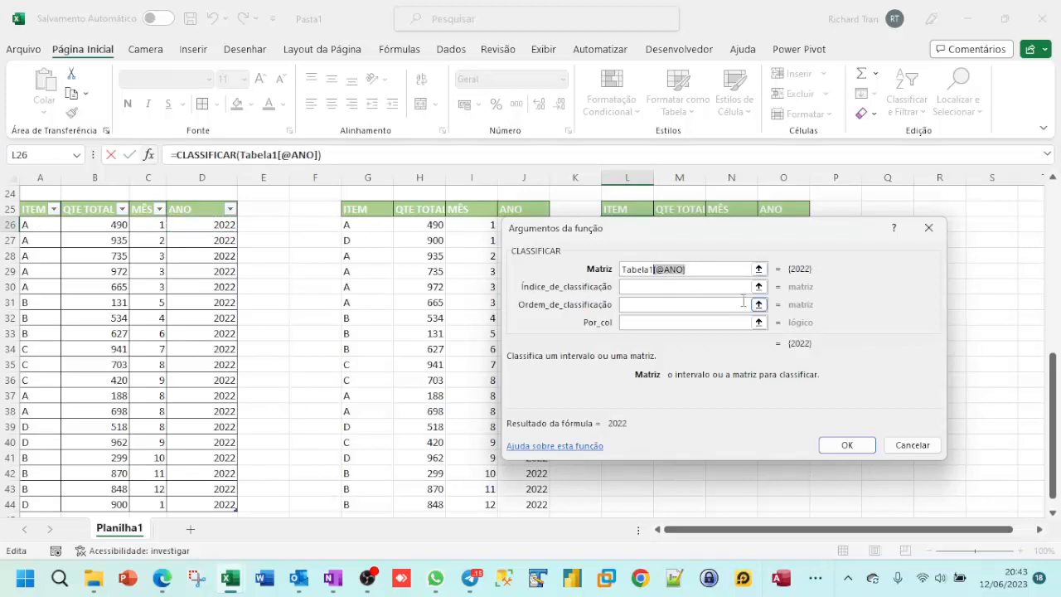
pyautogui.press('BackSpace')
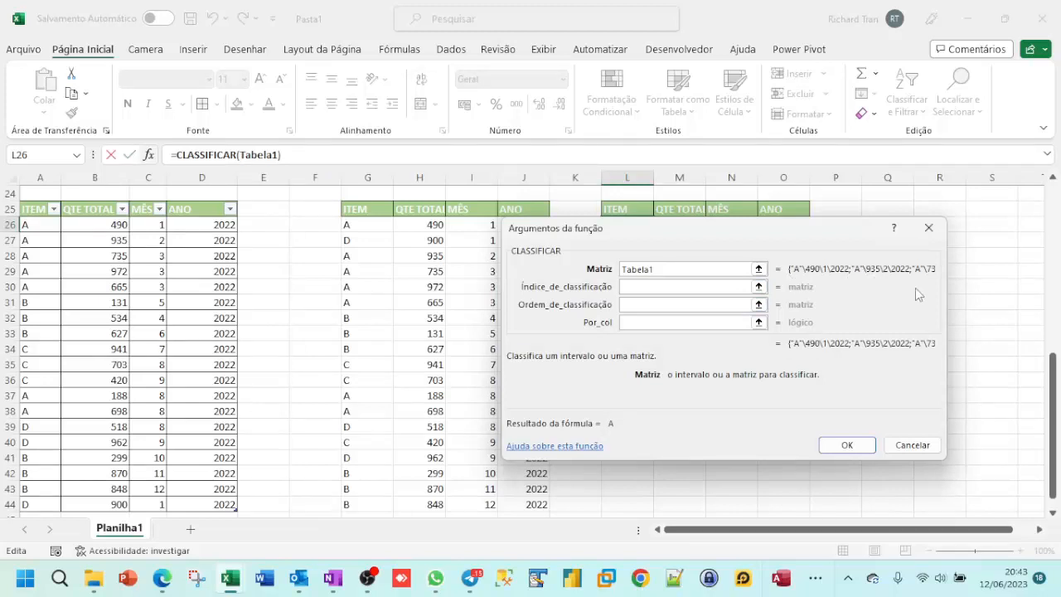
pyautogui.click(653, 289)
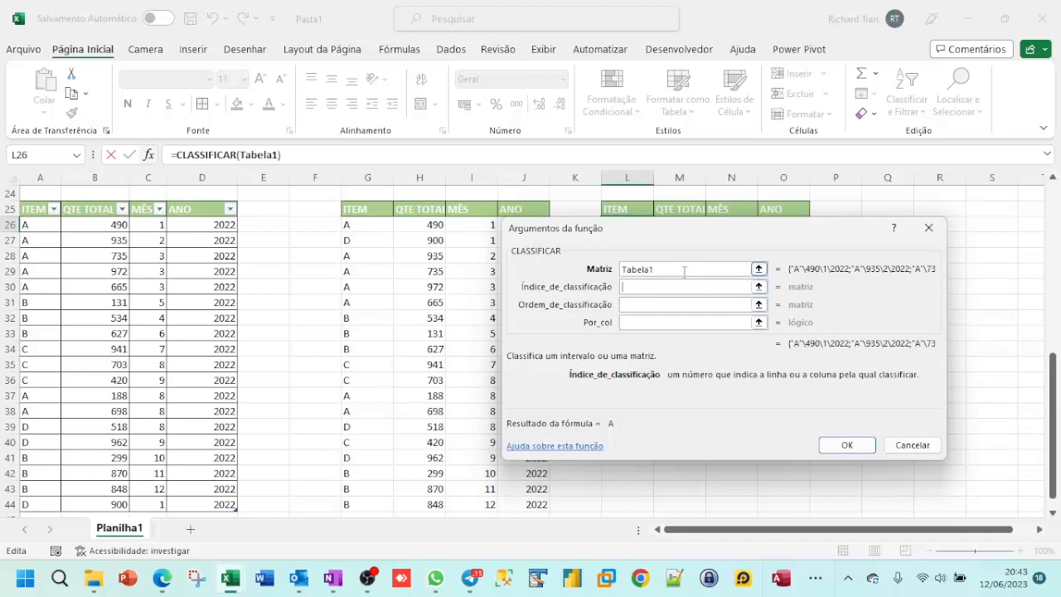
pyautogui.click(685, 270)
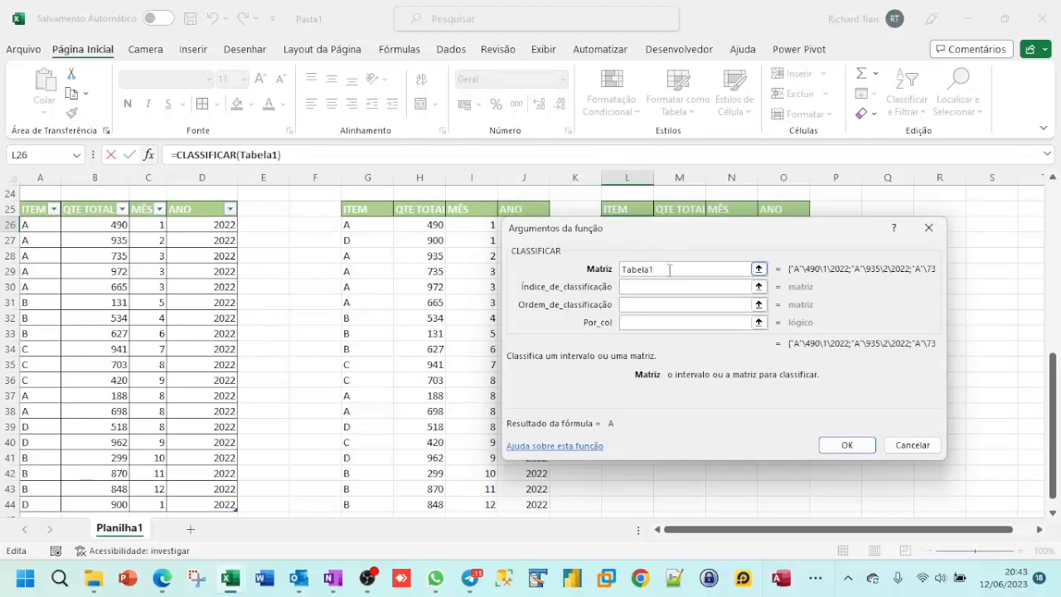
pyautogui.moveTo(670, 270); pyautogui.dragTo(600, 273)
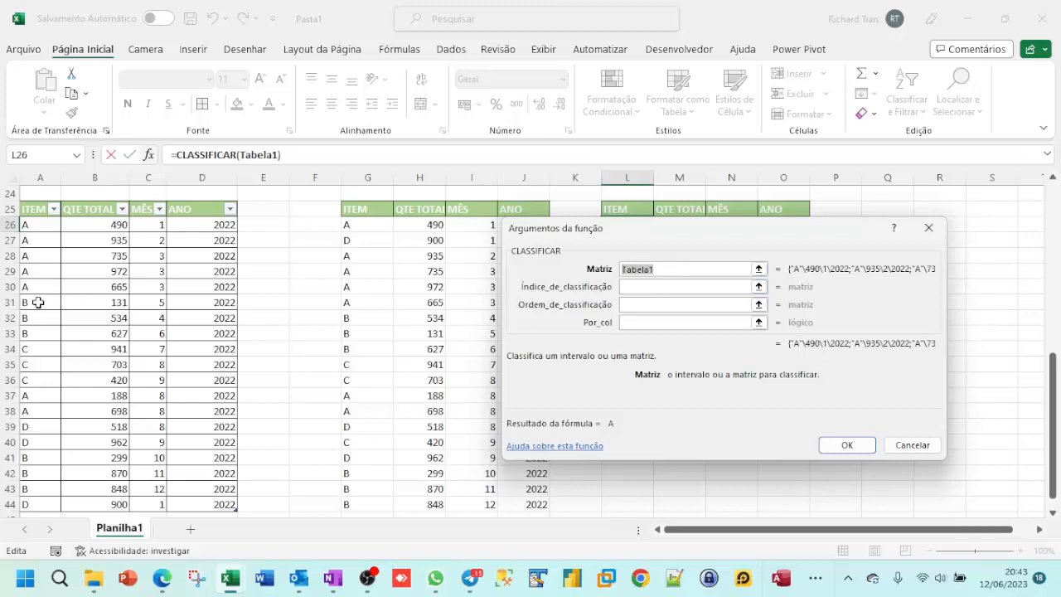
pyautogui.press('BackSpace')
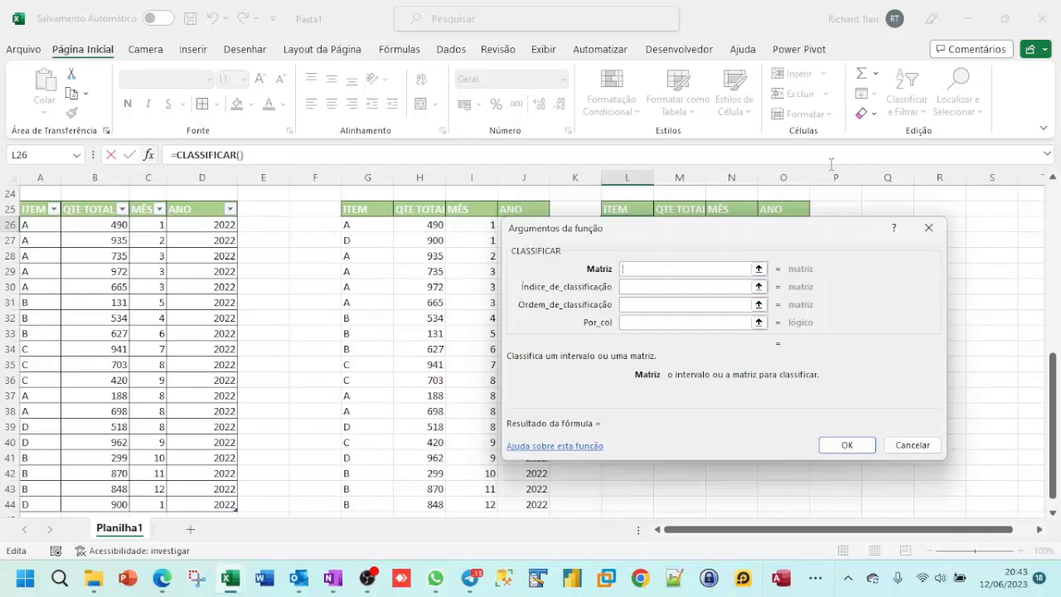
# Set the Matriz argument to Tabela1 and the Índice_de_classificação to 2 to sort by total quantity.
pyautogui.write('Tabela1')
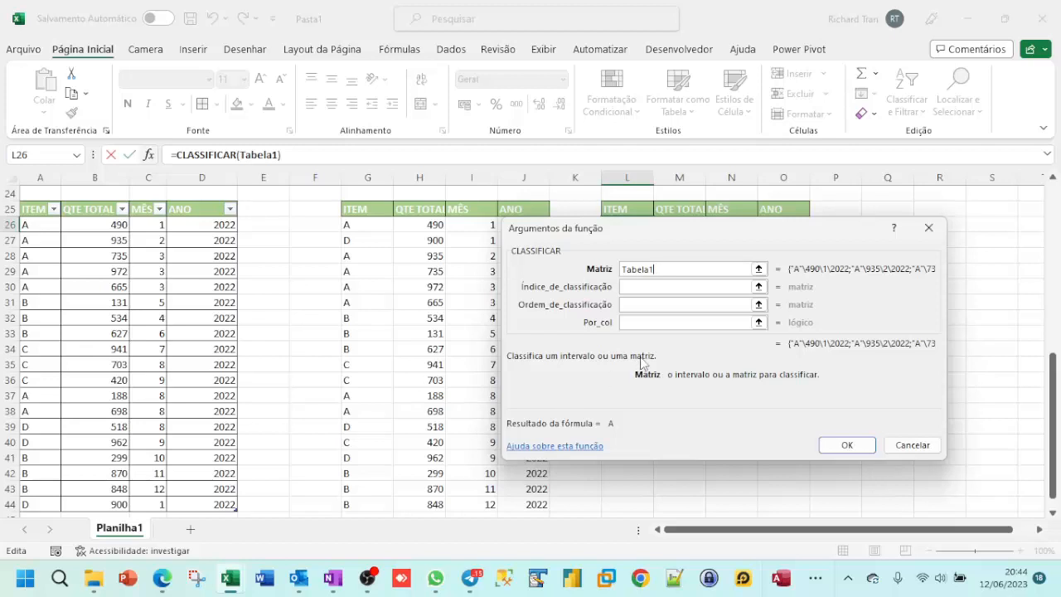
pyautogui.click(627, 284)
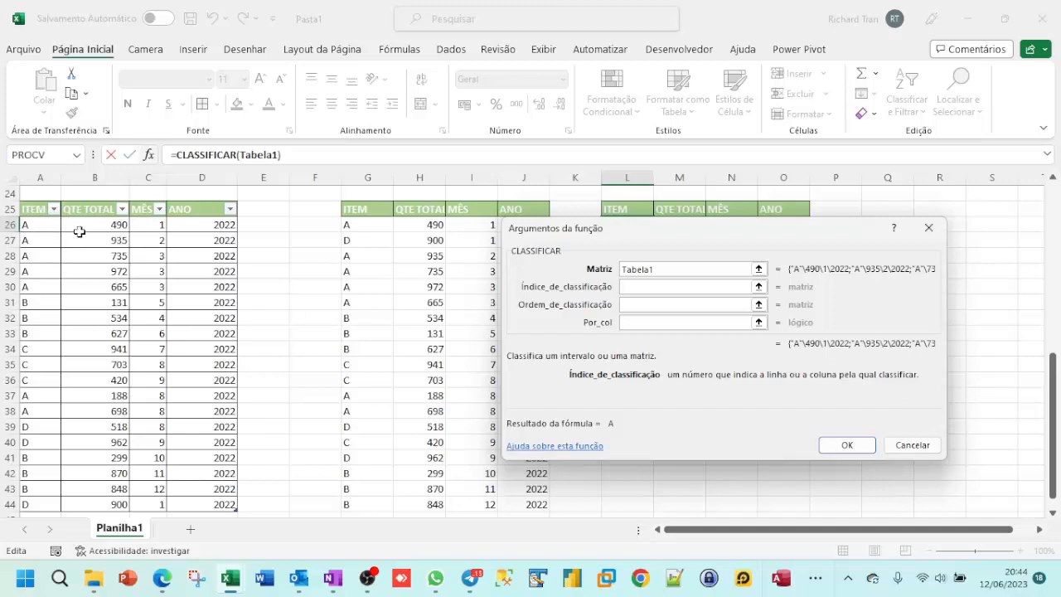
pyautogui.click(647, 324)
pyautogui.click(631, 305)
pyautogui.click(635, 288)
pyautogui.write('2')
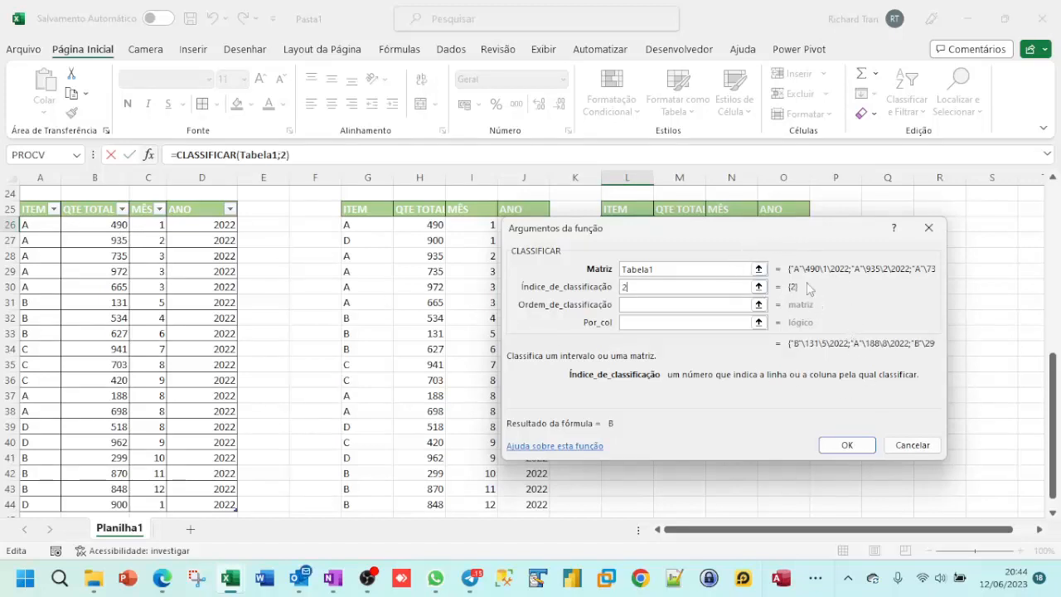
# Set the Ordem_de_classificação to -1 for descending order, leave Por_col empty, and insert the formula.
pyautogui.click(634, 305)
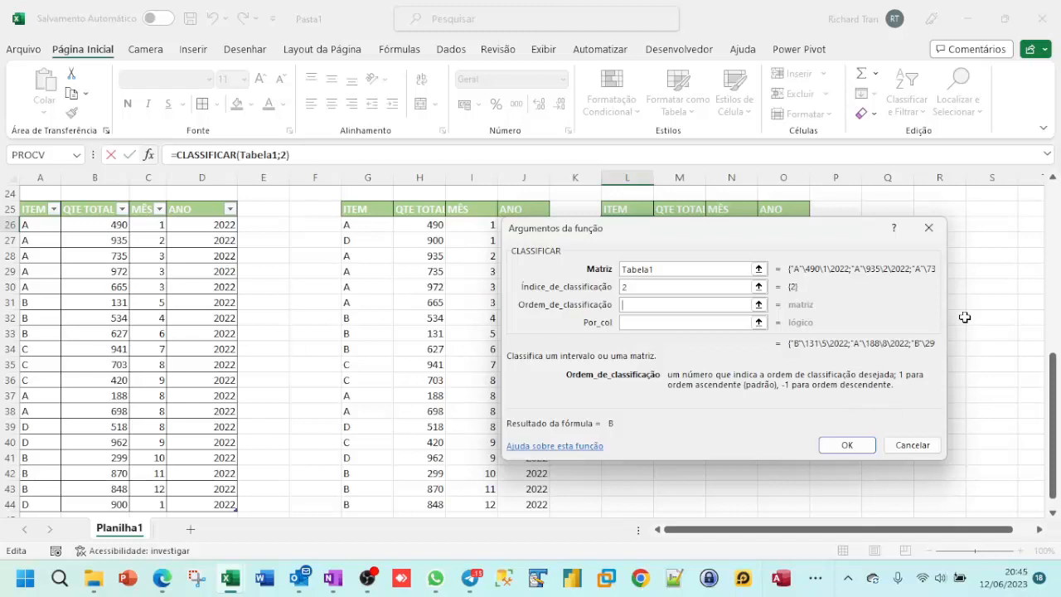
pyautogui.write('1')
pyautogui.press('BackSpace')
pyautogui.write('-')
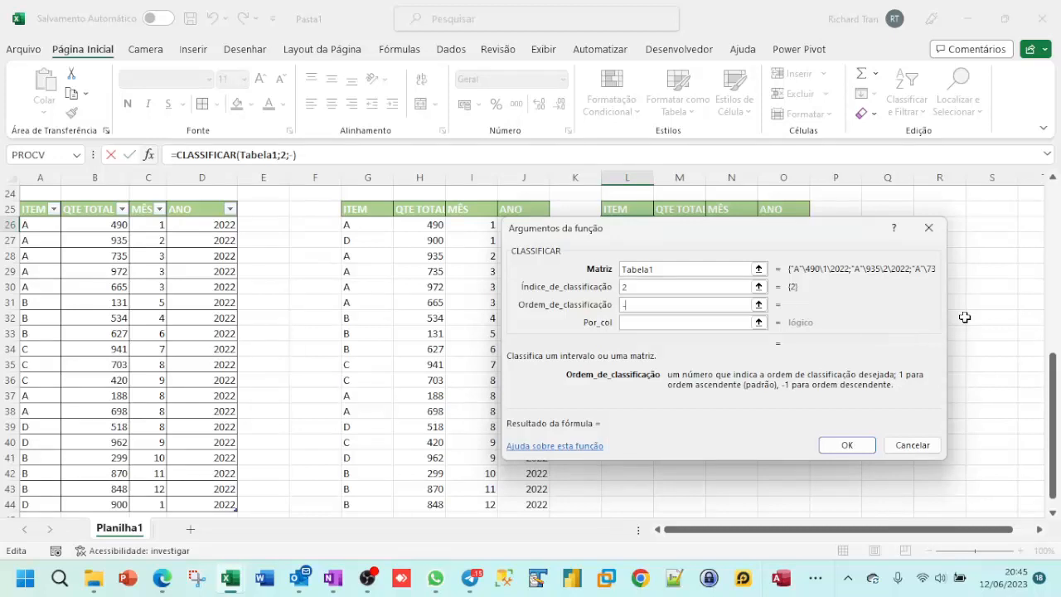
pyautogui.write('1')
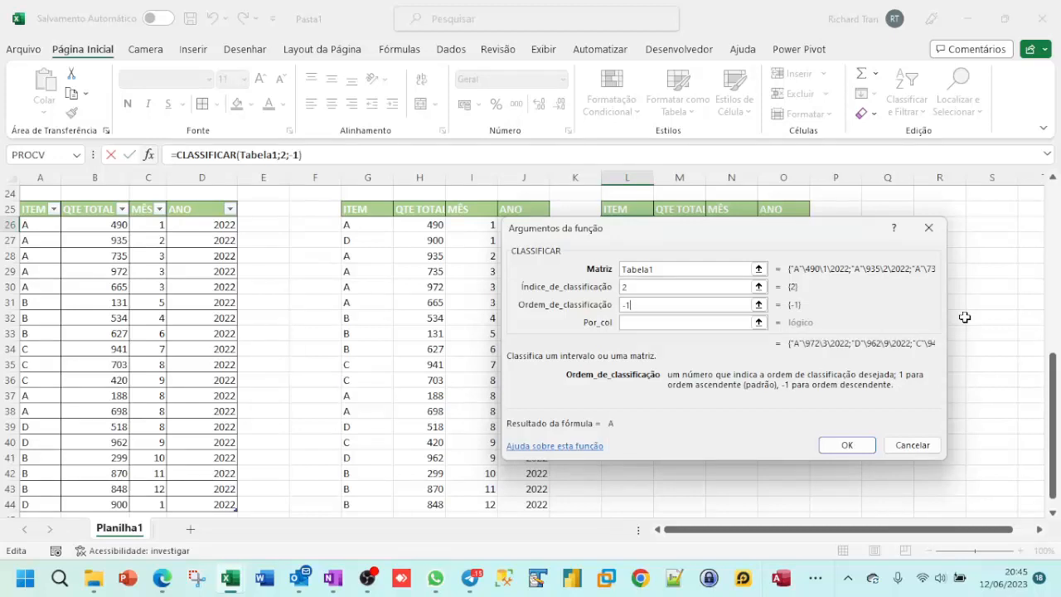
pyautogui.click(636, 323)
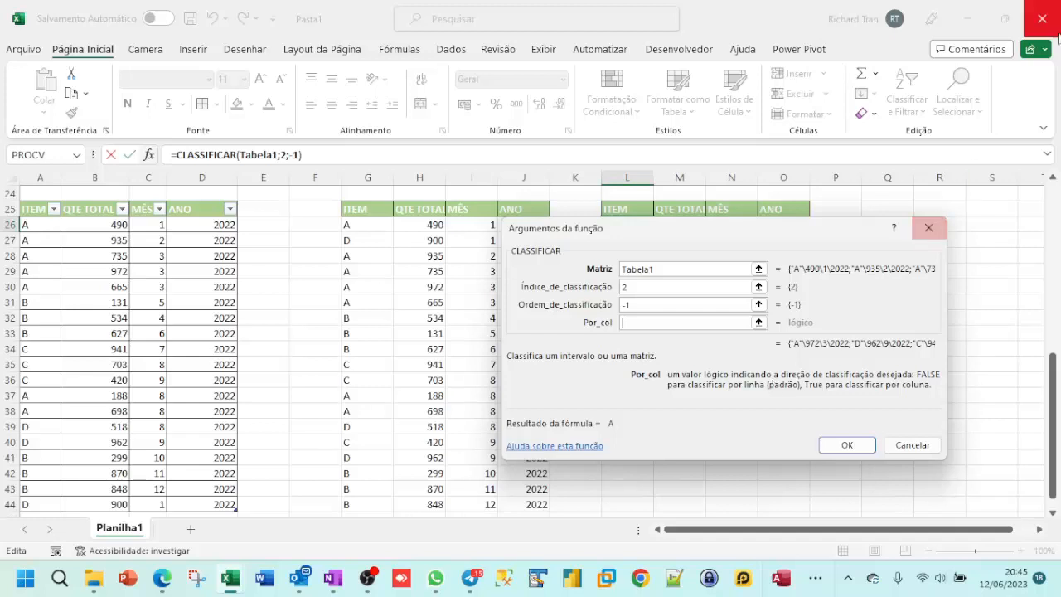
pyautogui.click(847, 445)
# Check the quantity order in the new sorted range from row 26 to 44 and compare it with the ranges above.
pyautogui.scroll(-1, 899, 432)
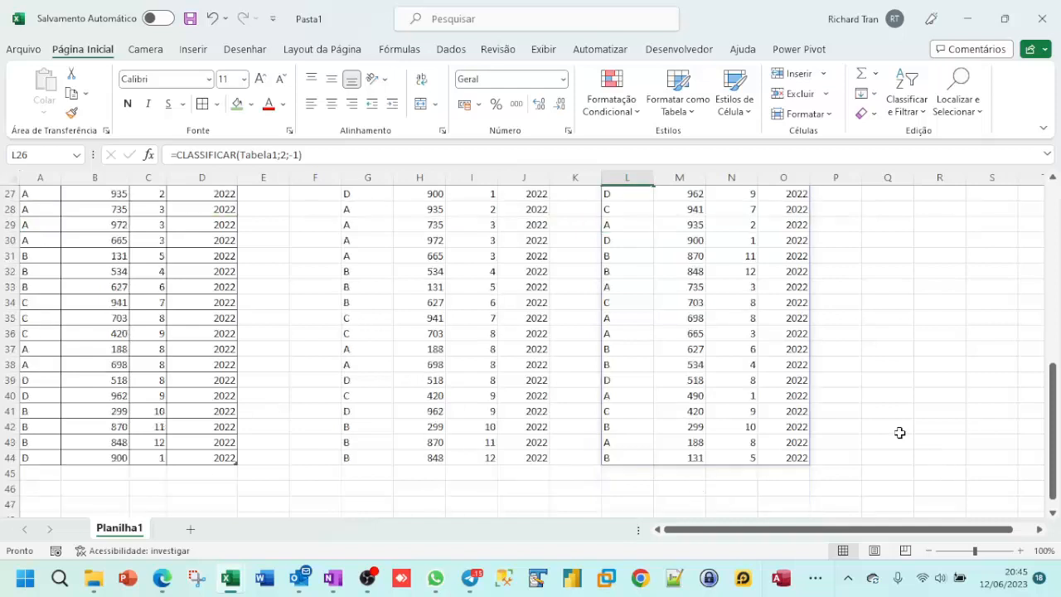
pyautogui.scroll(-1, 899, 433)
pyautogui.scroll(2, 884, 443)
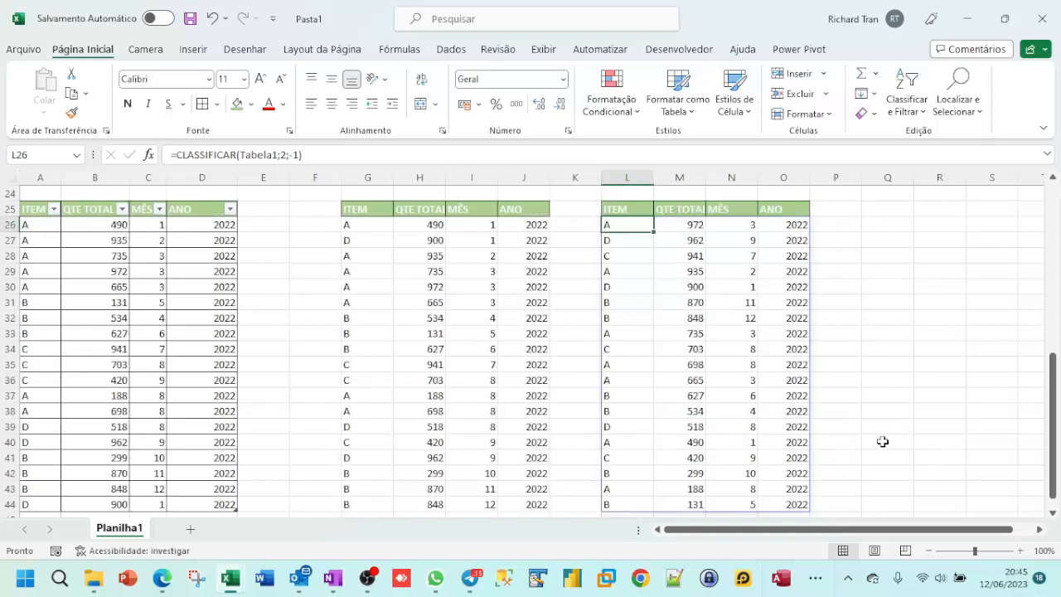
pyautogui.click(695, 224)
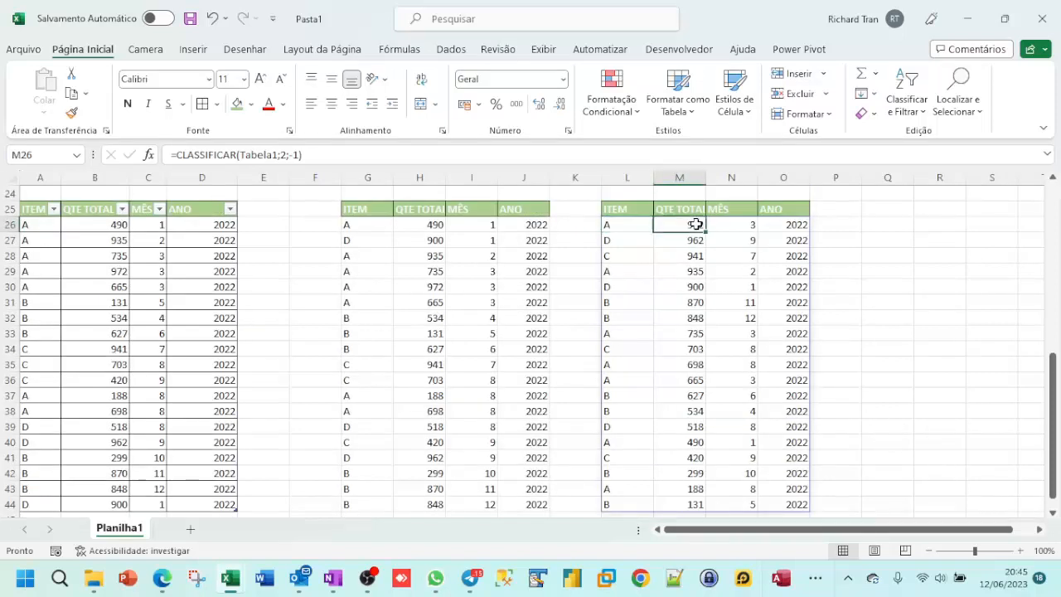
pyautogui.scroll(-3, 680, 386)
pyautogui.click(686, 365)
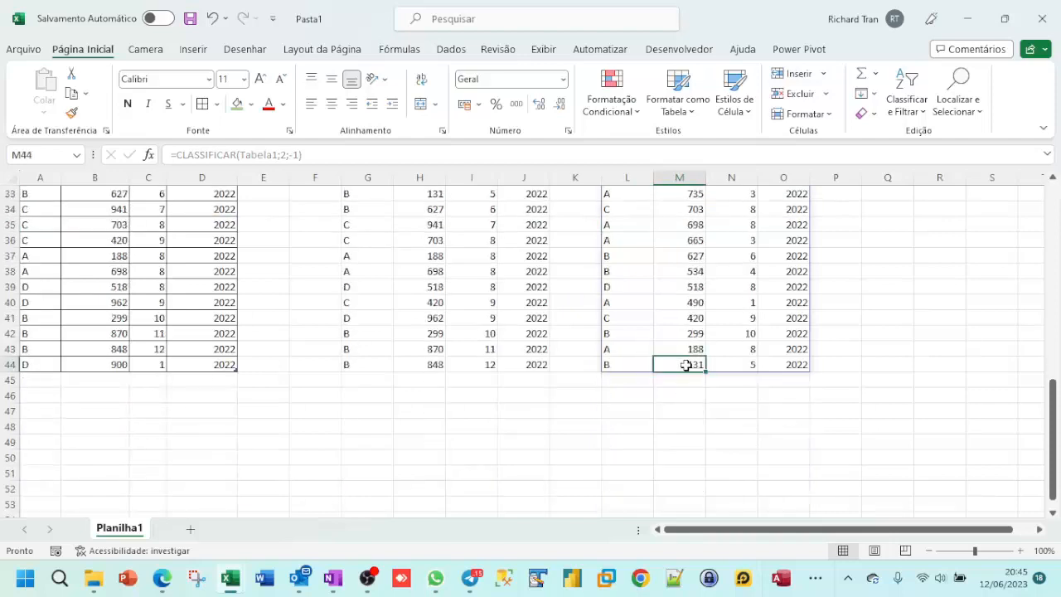
pyautogui.scroll(10, 853, 362)
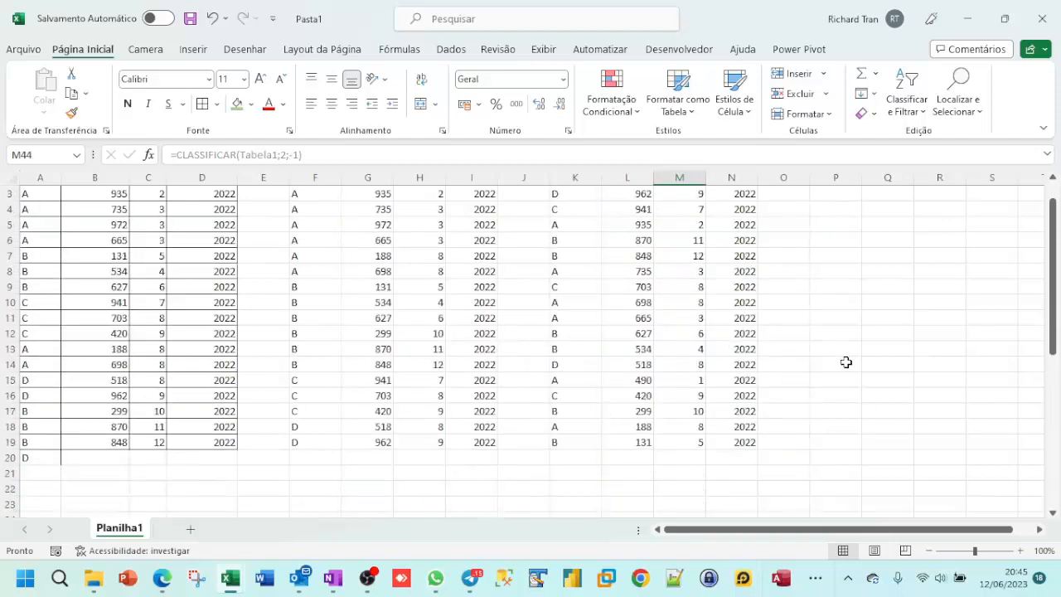
pyautogui.scroll(1, 845, 362)
pyautogui.scroll(-5, 846, 365)
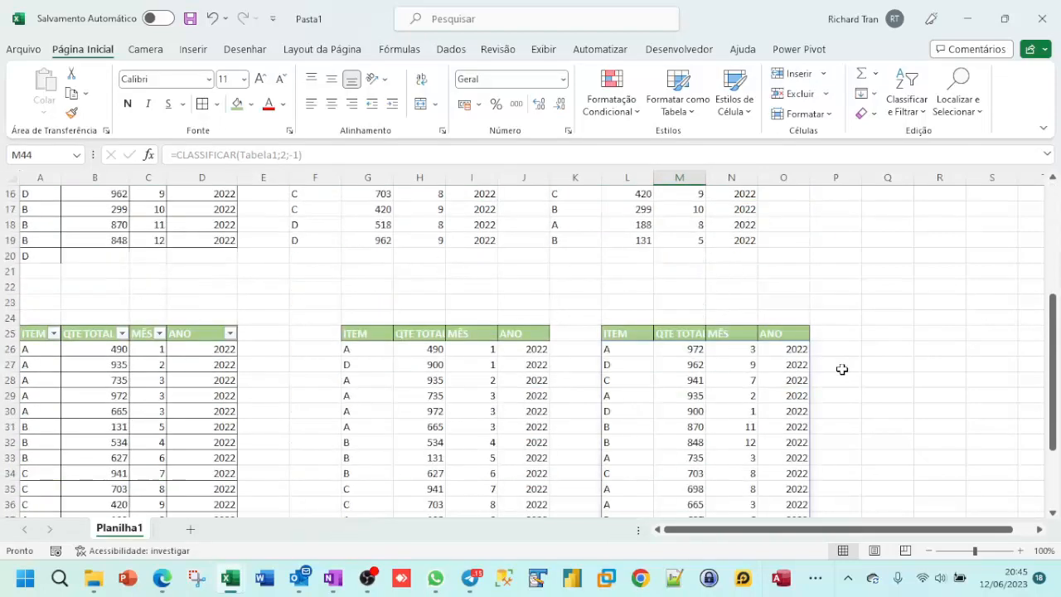
pyautogui.scroll(-3, 668, 378)
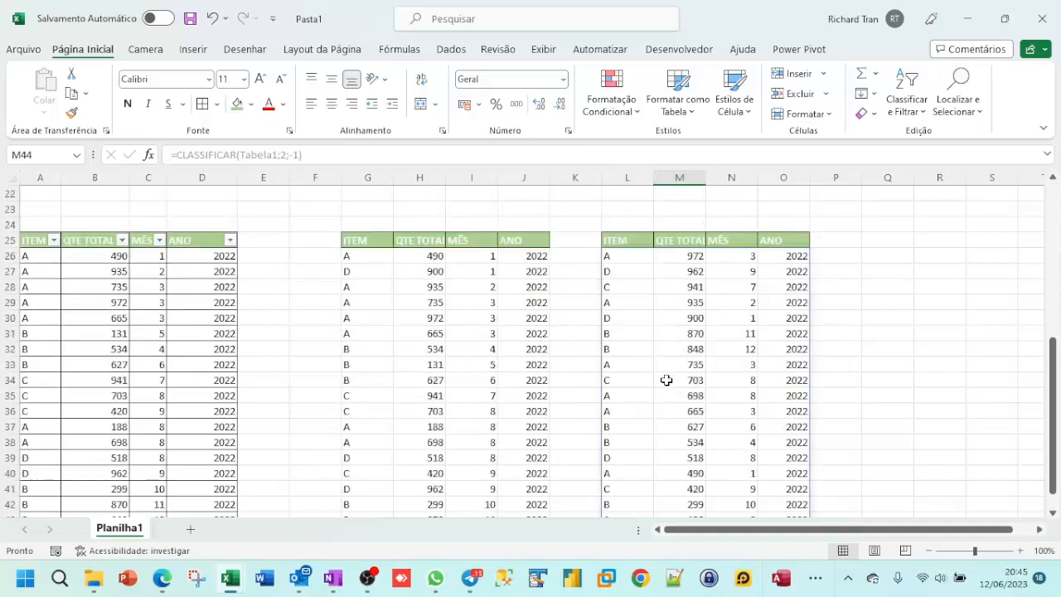